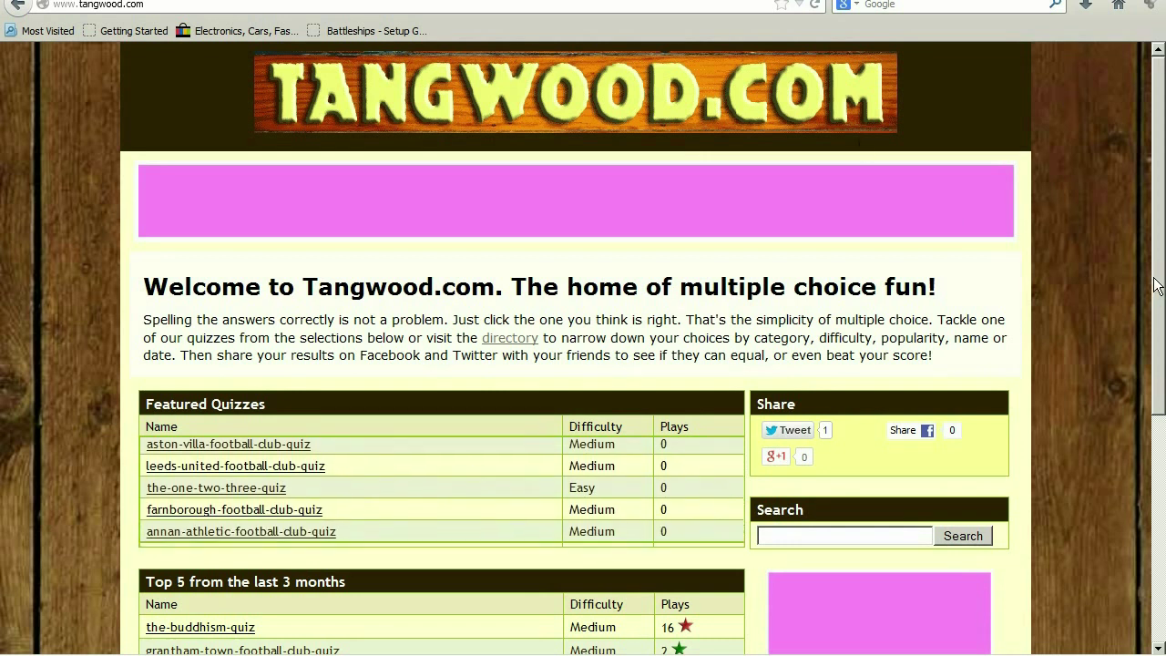
- Open the site's account registration page, review the form's fields and return to the home page
scroll(583, 346, down, 2)
scroll(596, 326, down, 5)
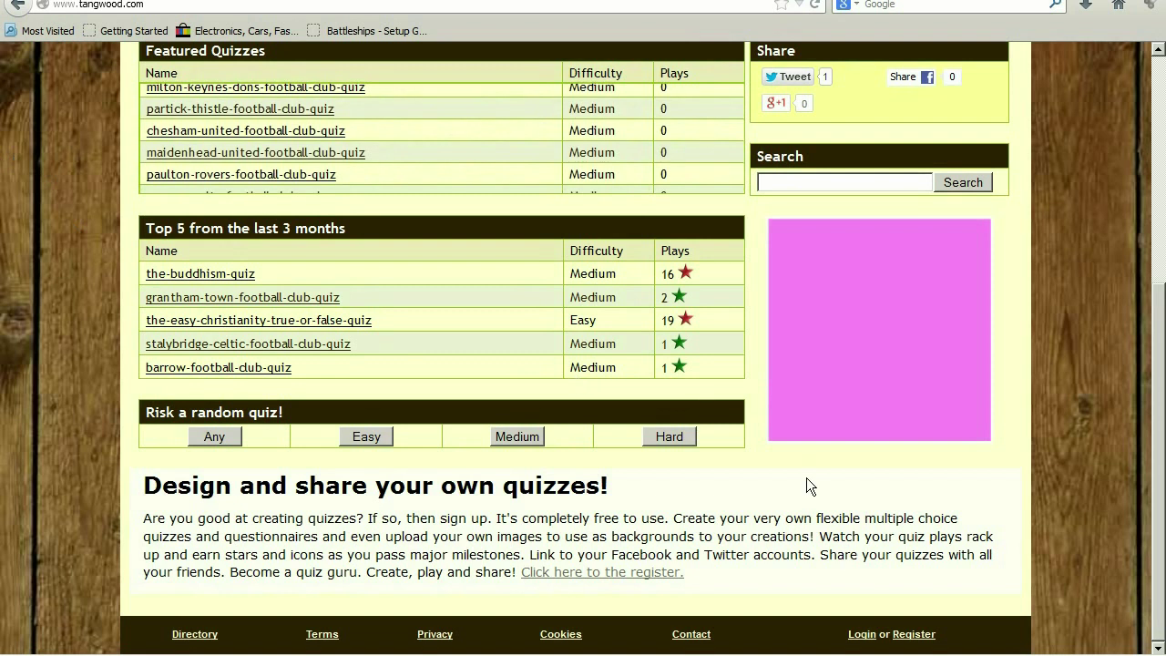
click(918, 635)
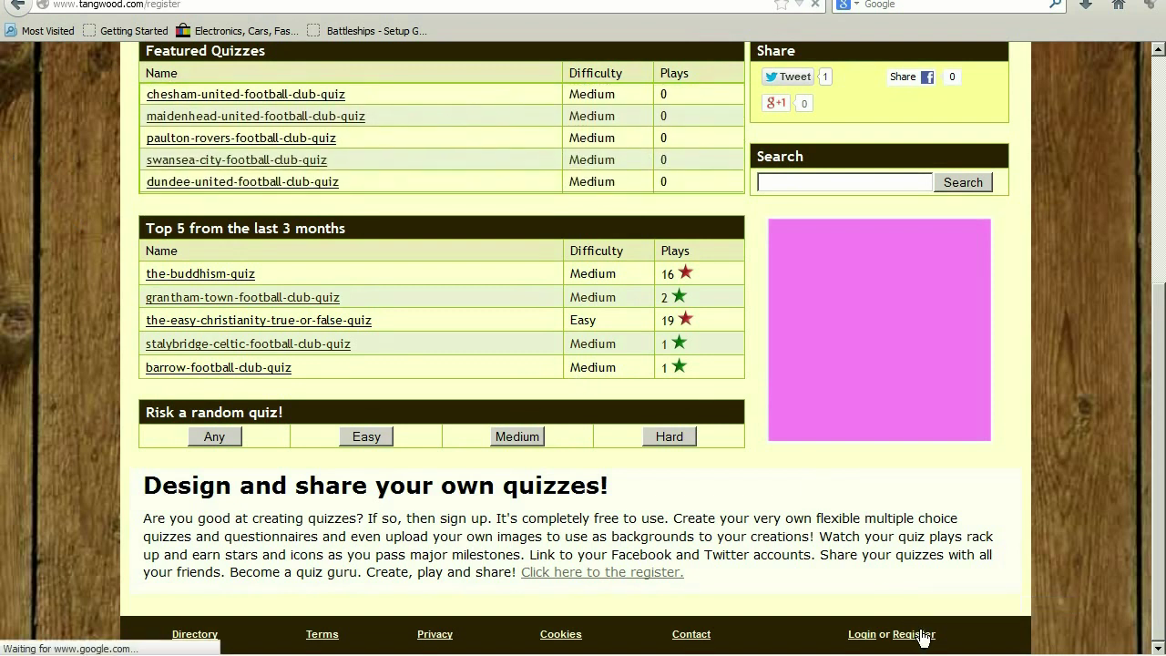
scroll(1026, 348, down, 2)
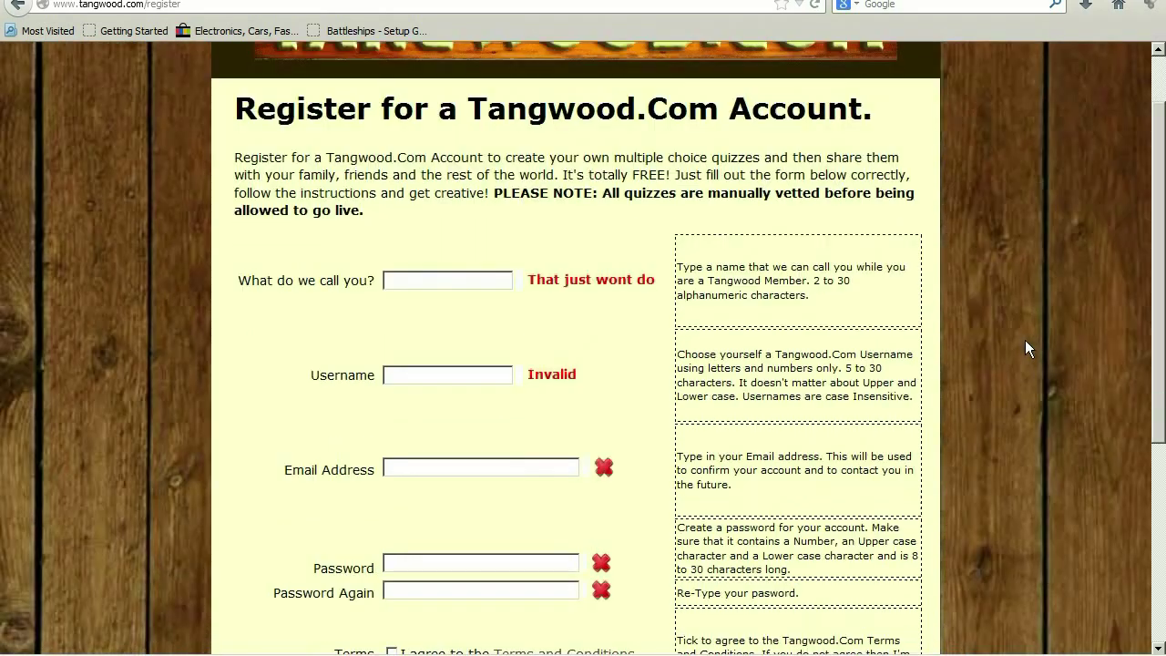
scroll(1024, 348, down, 7)
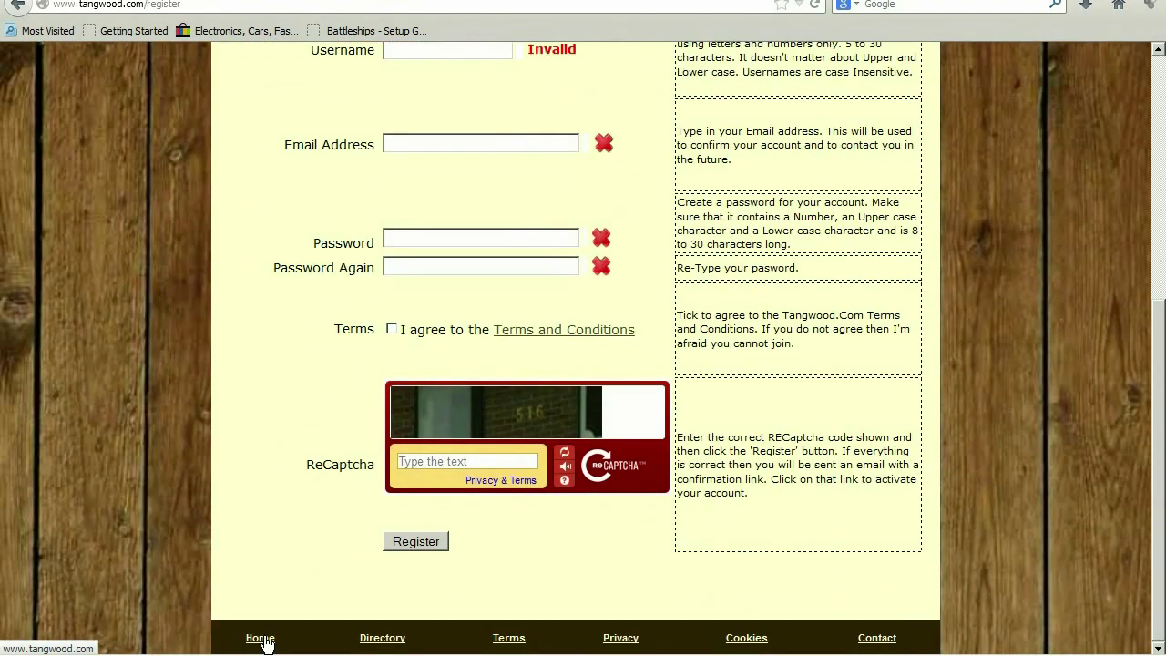
click(261, 638)
- Log in to the account with the prefilled username and password, keeping the login on this computer
scroll(1111, 387, down, 4)
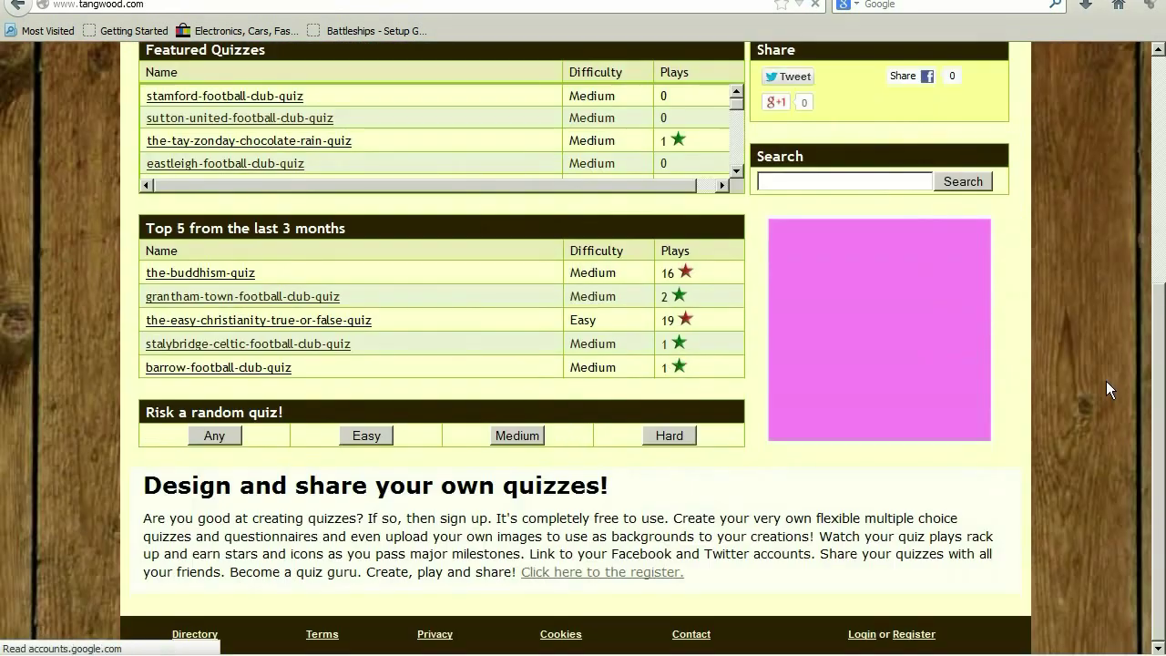
click(861, 634)
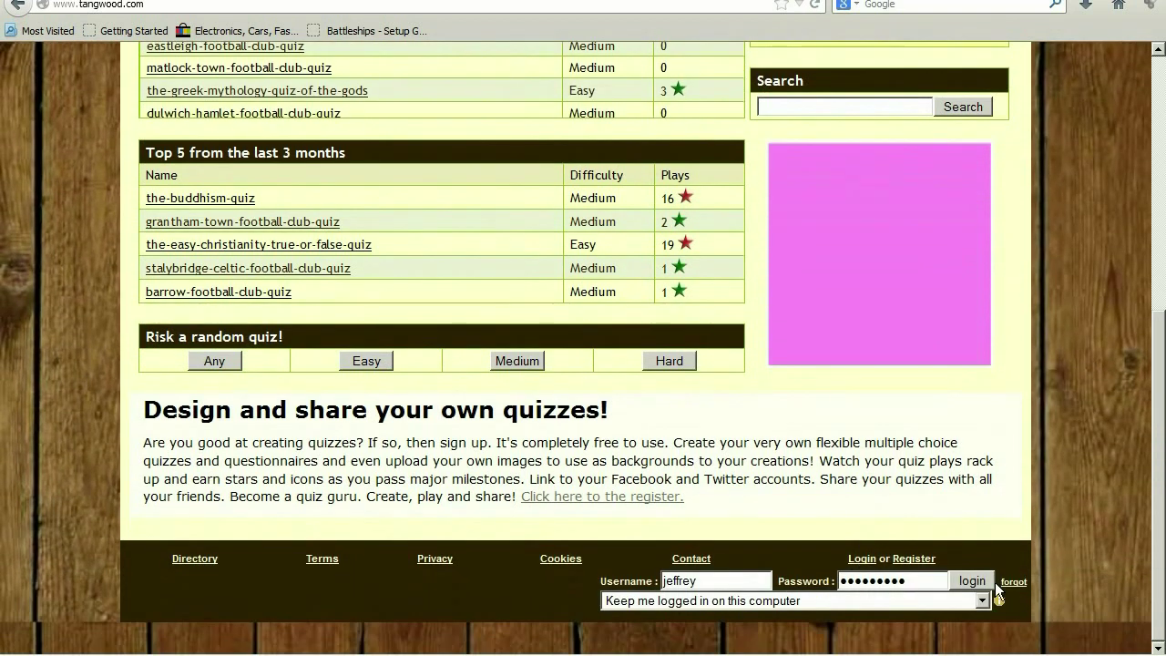
click(969, 579)
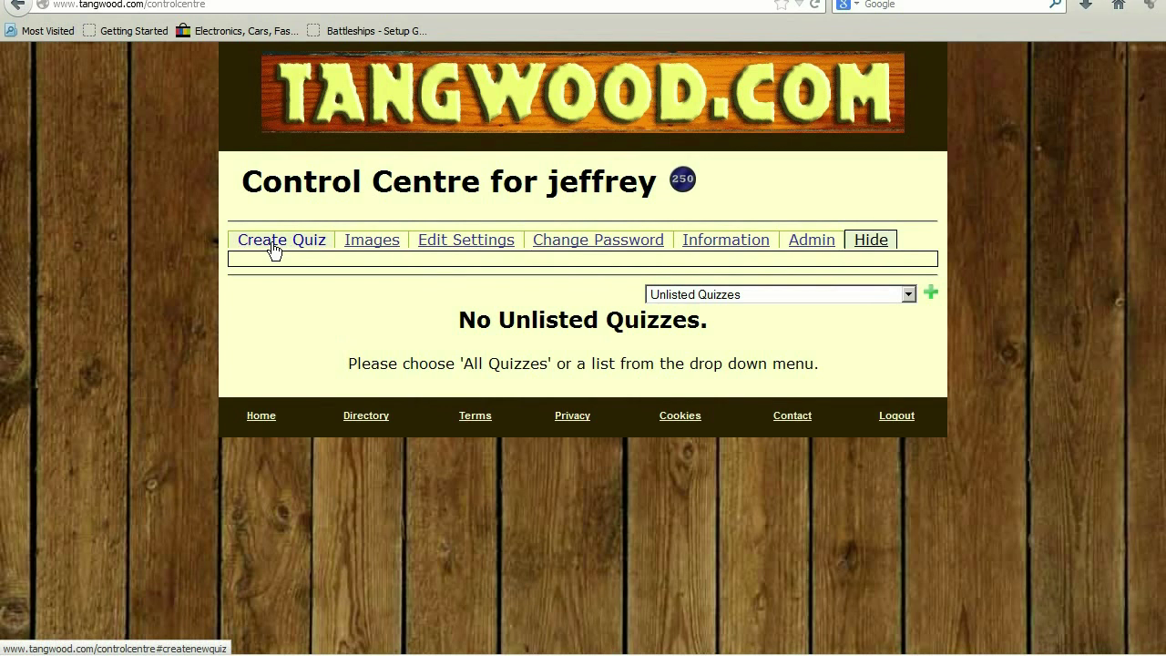
- Start a new quiz from the control centre, entering the reCAPTCHA code to proceed
click(273, 244)
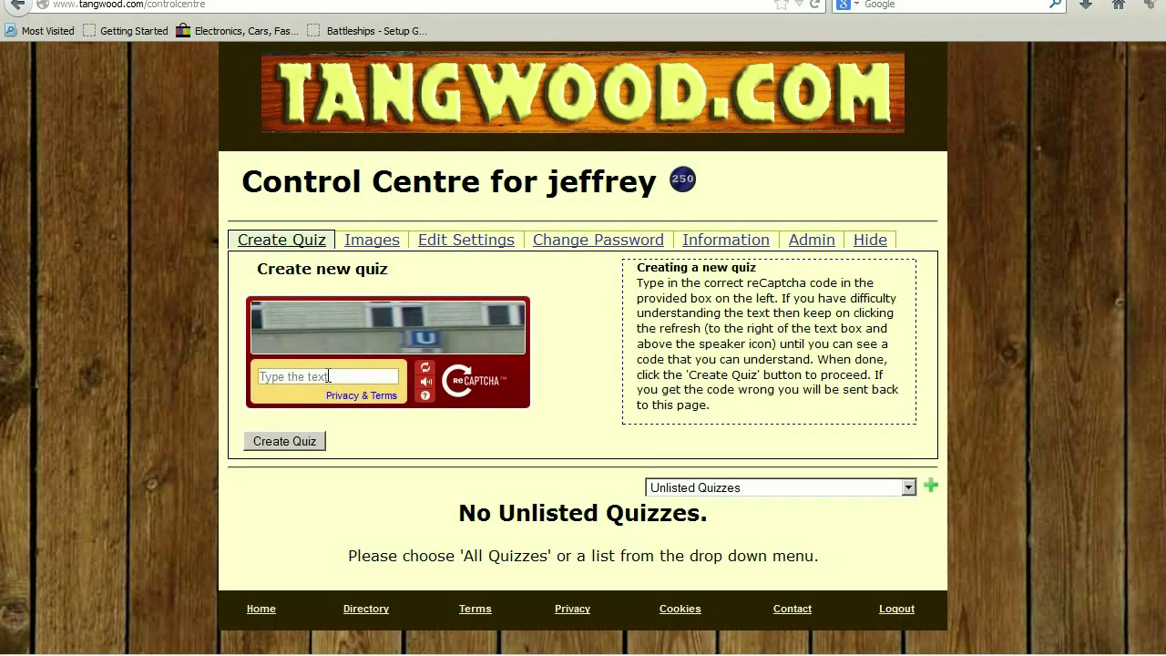
text(u)
click(262, 444)
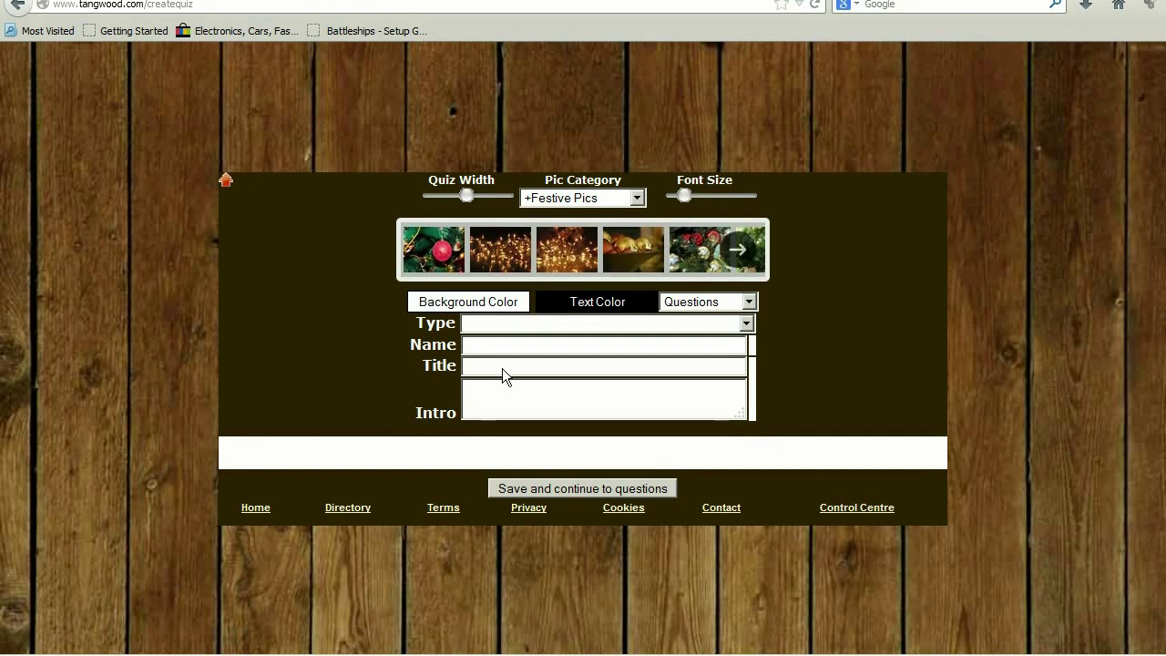
- Enter "The festive christmas carol quiz" as the quiz's name and reuse the same text as its title
text(The festive c)
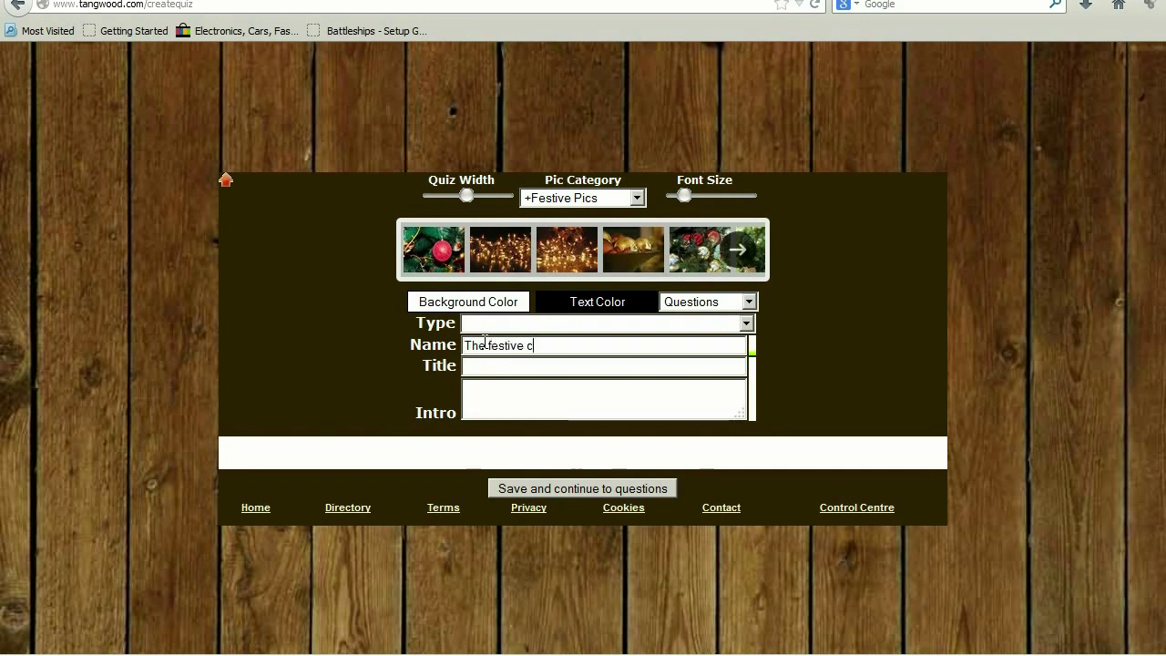
text(hristmas carol quiz)
key(ctrl+a)
key(ctrl+c)
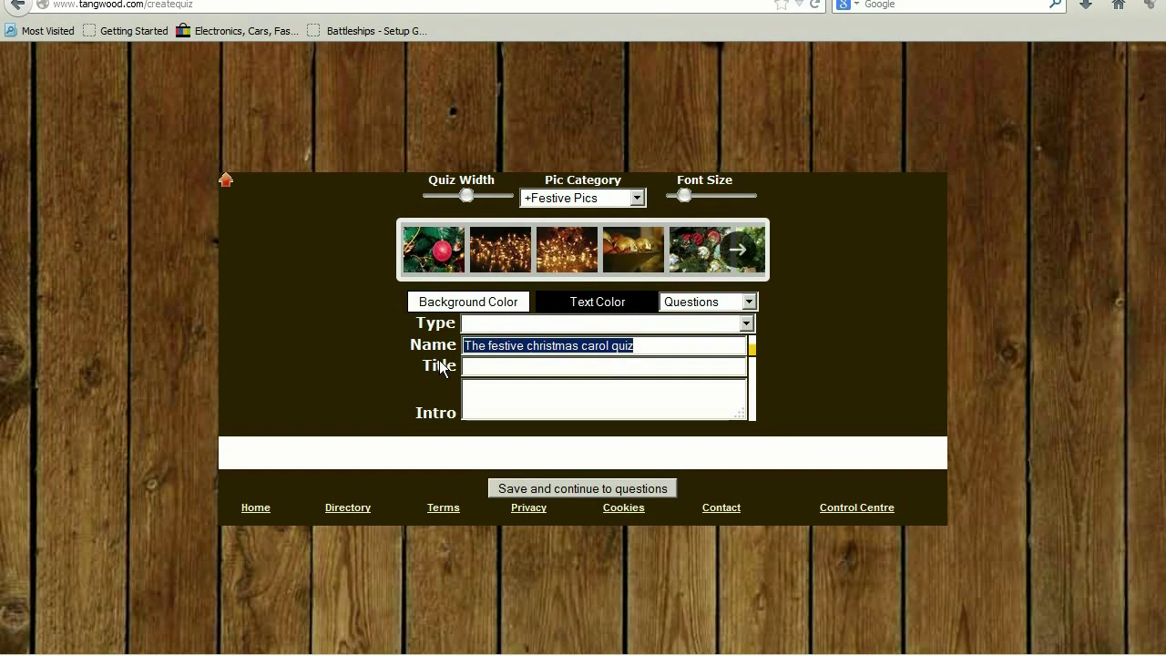
click(497, 367)
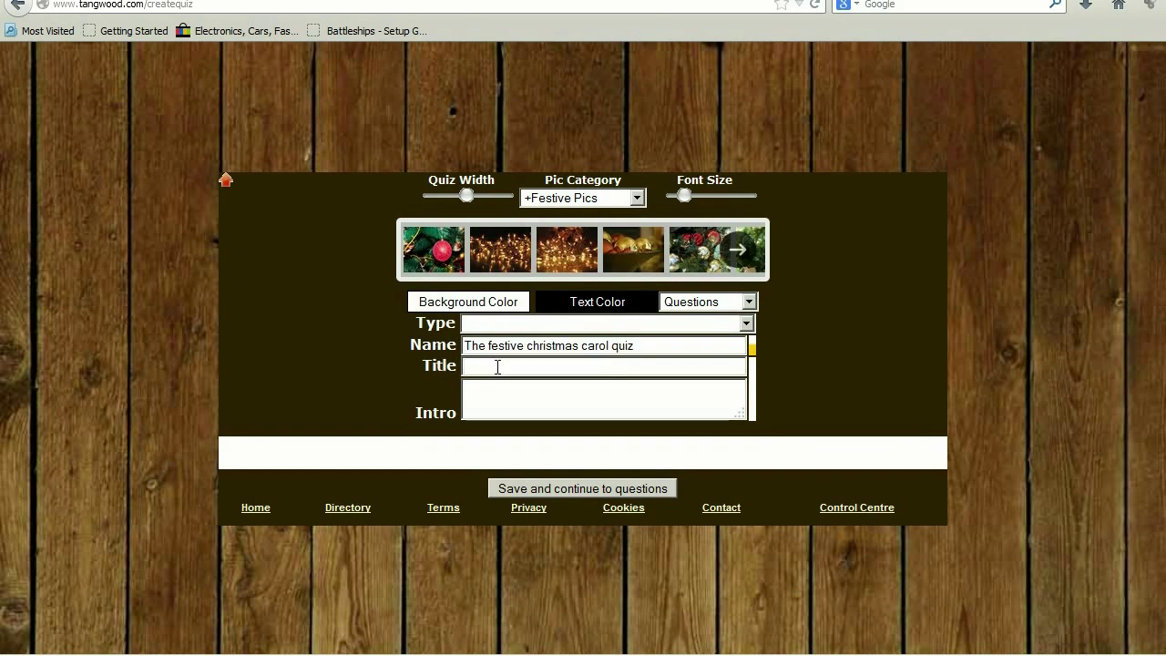
key(ctrl+v)
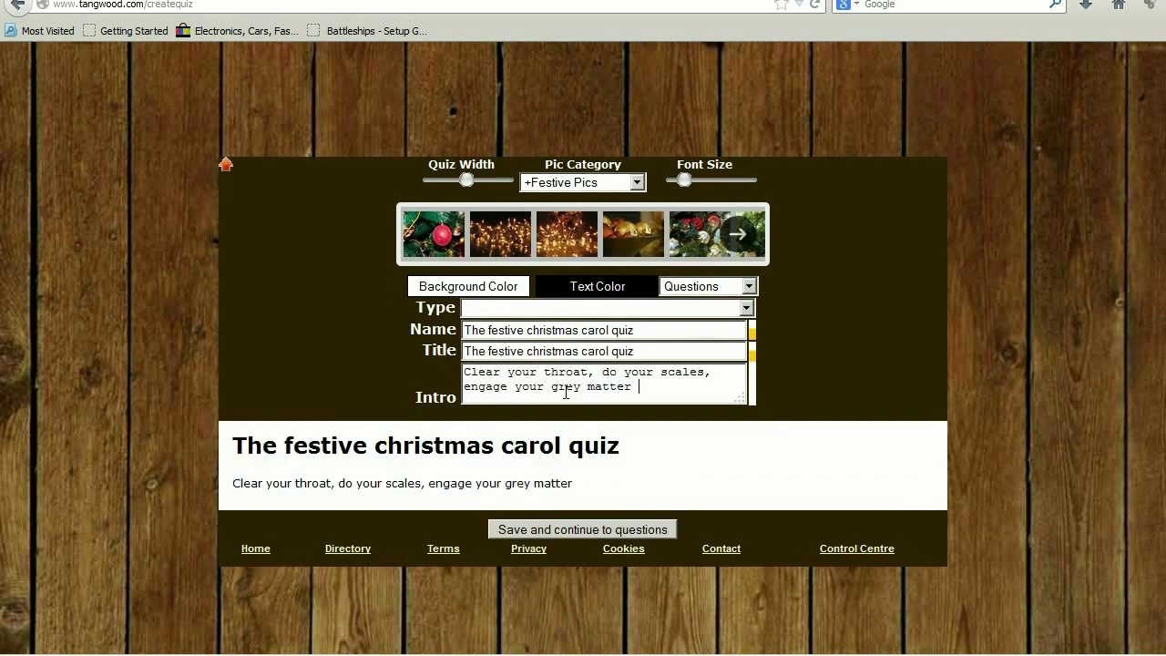
- Complete the intro about popular christmas carols, ending with "see if you can sleigh the quiz!", and increase the quiz's font size
text(and get ready for the festive christmas carol quiz. We've got a selection )
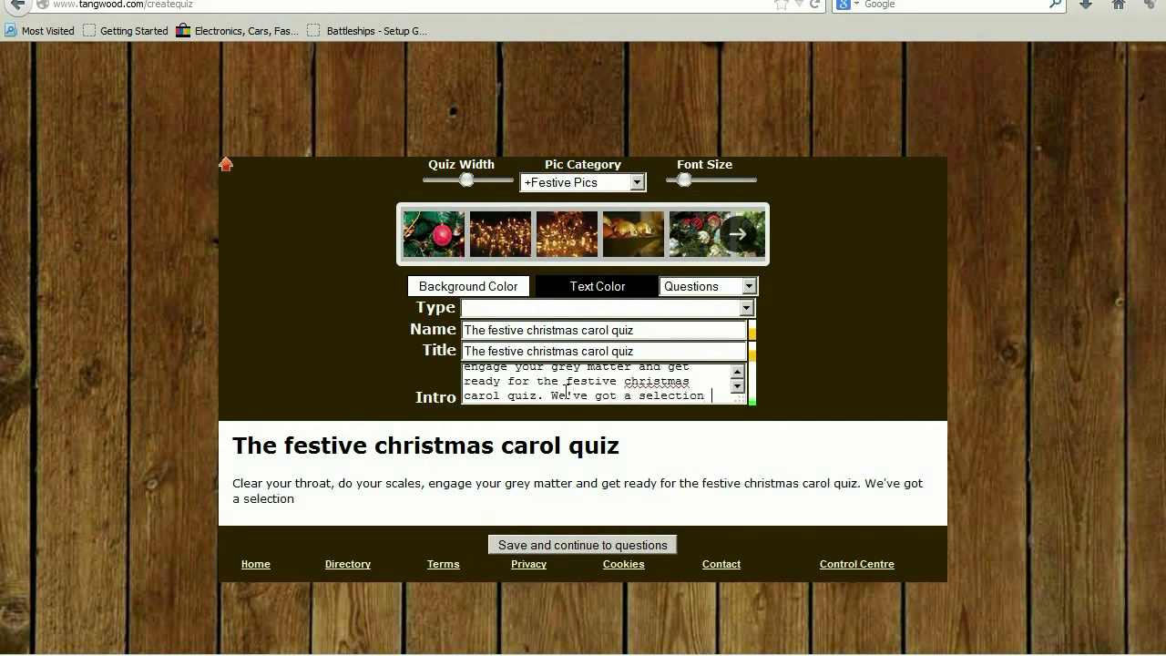
text(of questions about popular christmas carols. see if you can sleigh the quiz!)
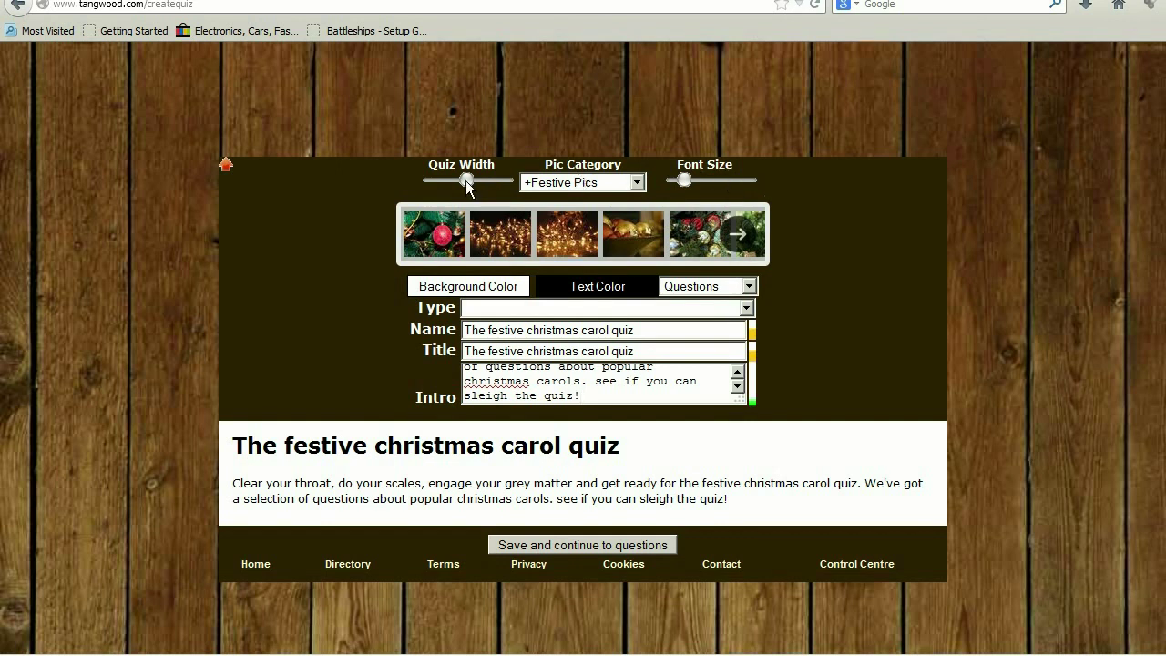
drag(684, 160, 711, 159)
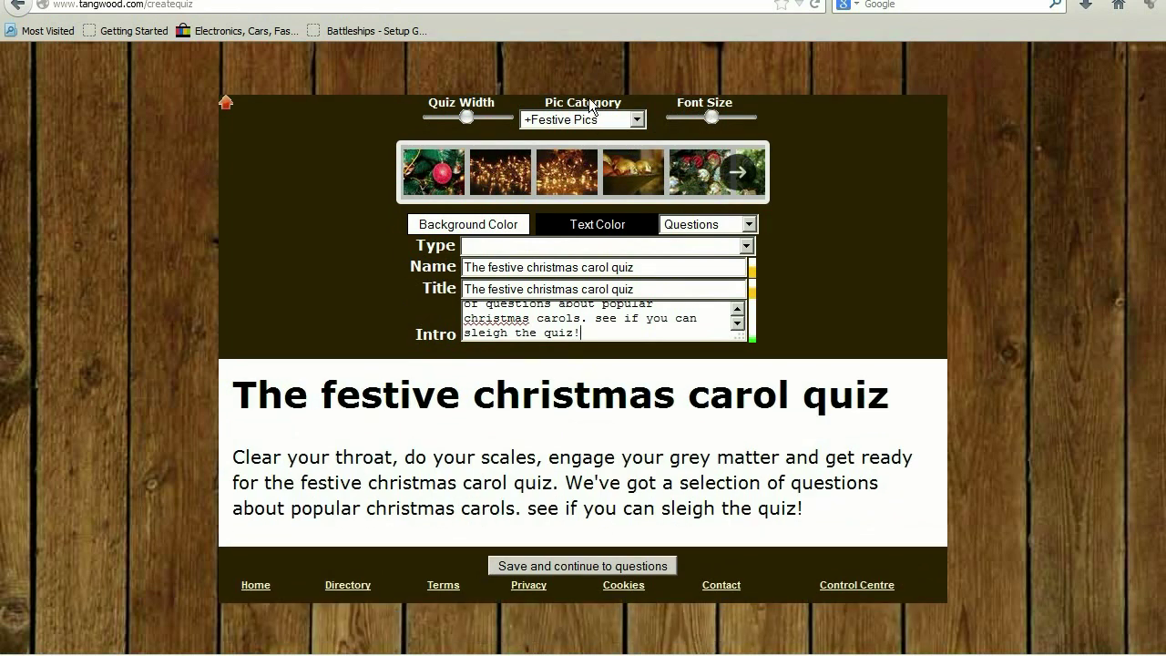
- Preview the +Random pics picture category, switch back to +Festive Pics and browse the other available categories
click(612, 124)
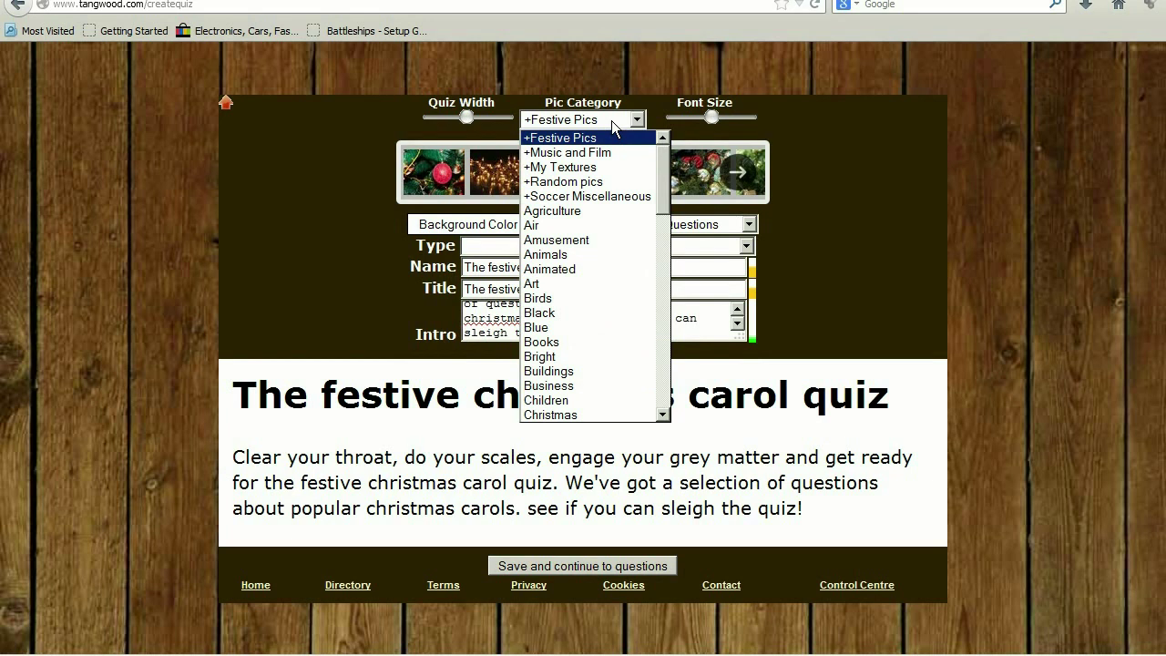
click(608, 182)
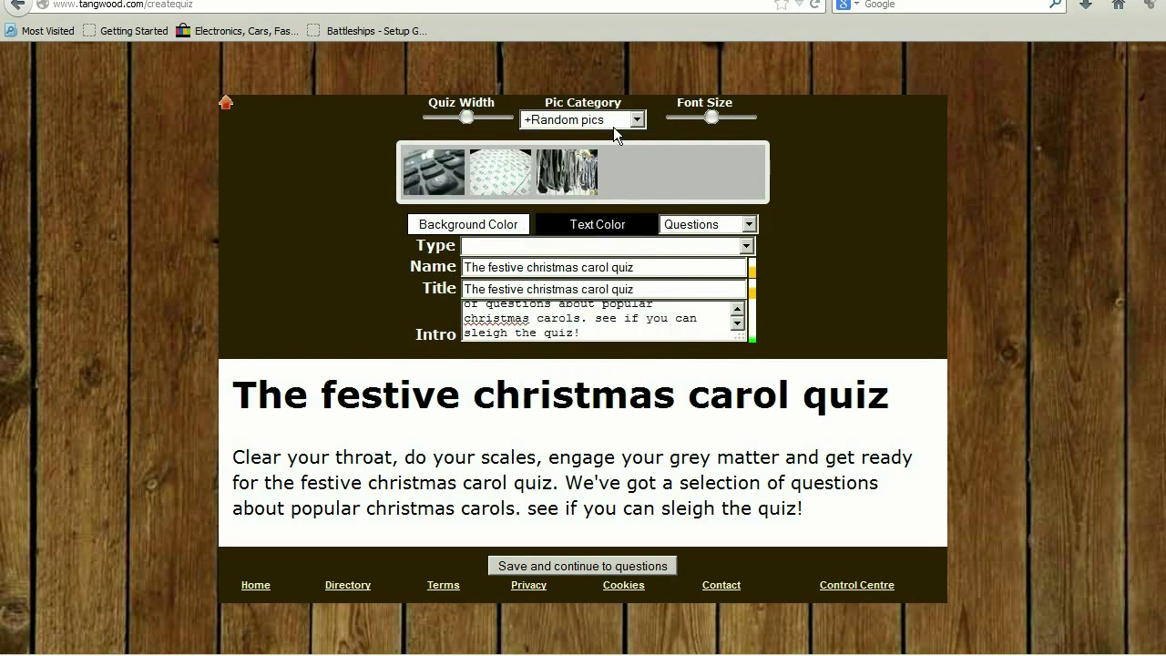
click(613, 126)
click(601, 143)
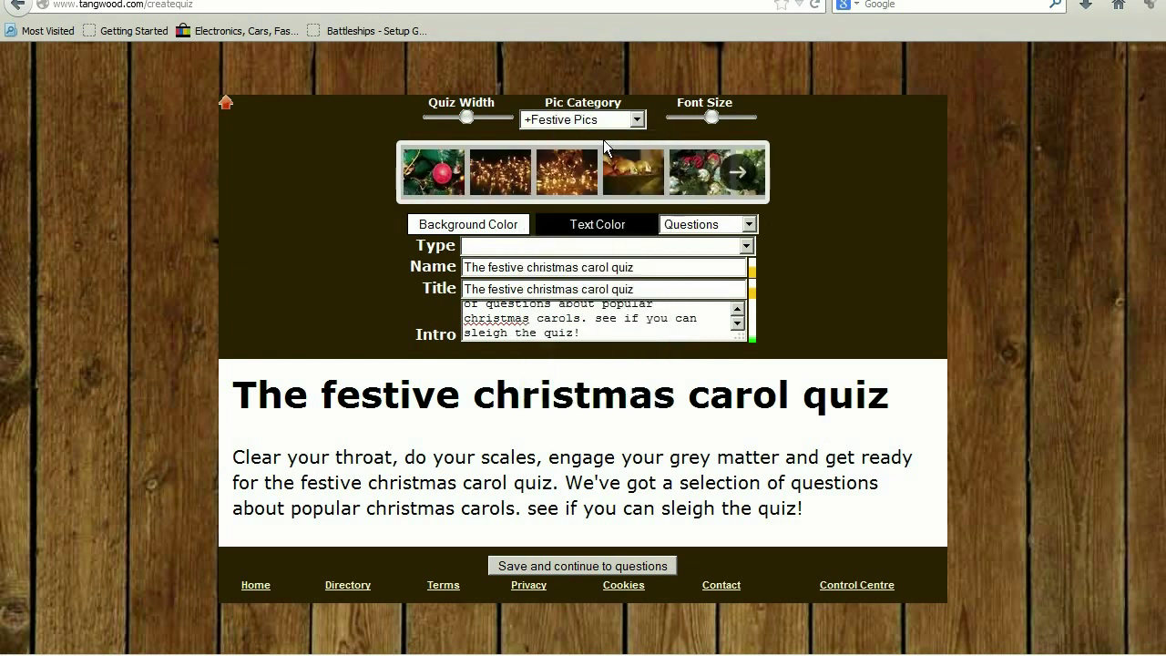
click(637, 122)
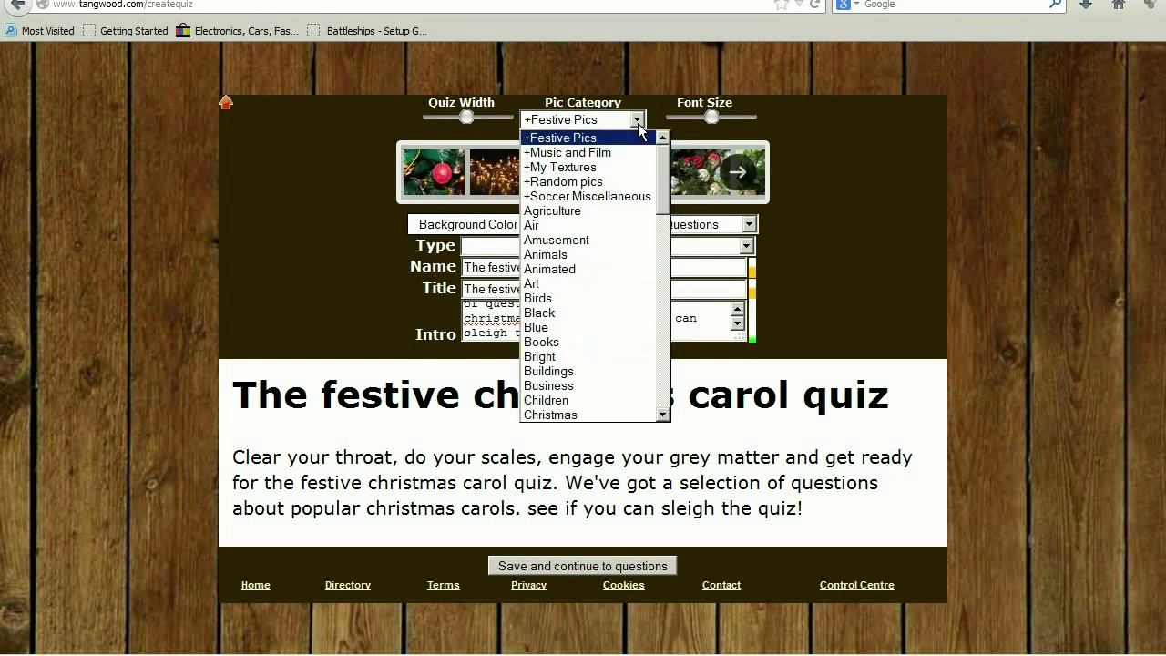
mouse_move(664, 174)
mouse_down()
mouse_move(663, 358)
mouse_move(662, 163)
mouse_up()
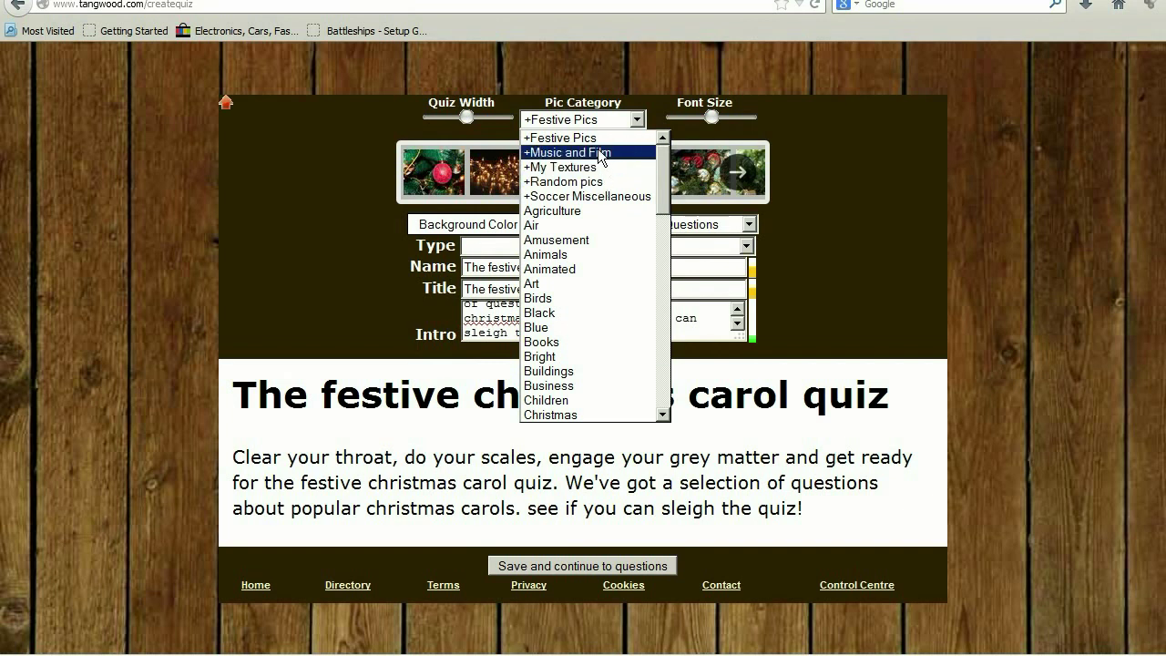
click(605, 120)
- Use the blurred green festive lights picture as the page background and set the quiz's background color to dark green
click(738, 175)
click(505, 173)
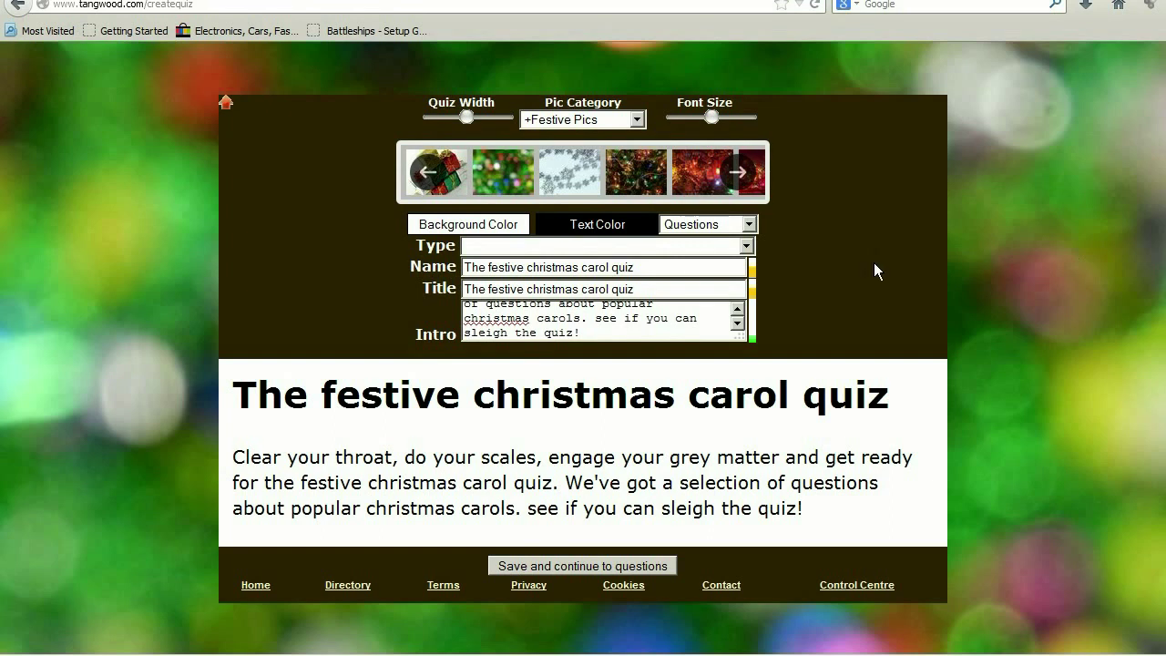
click(461, 226)
click(609, 305)
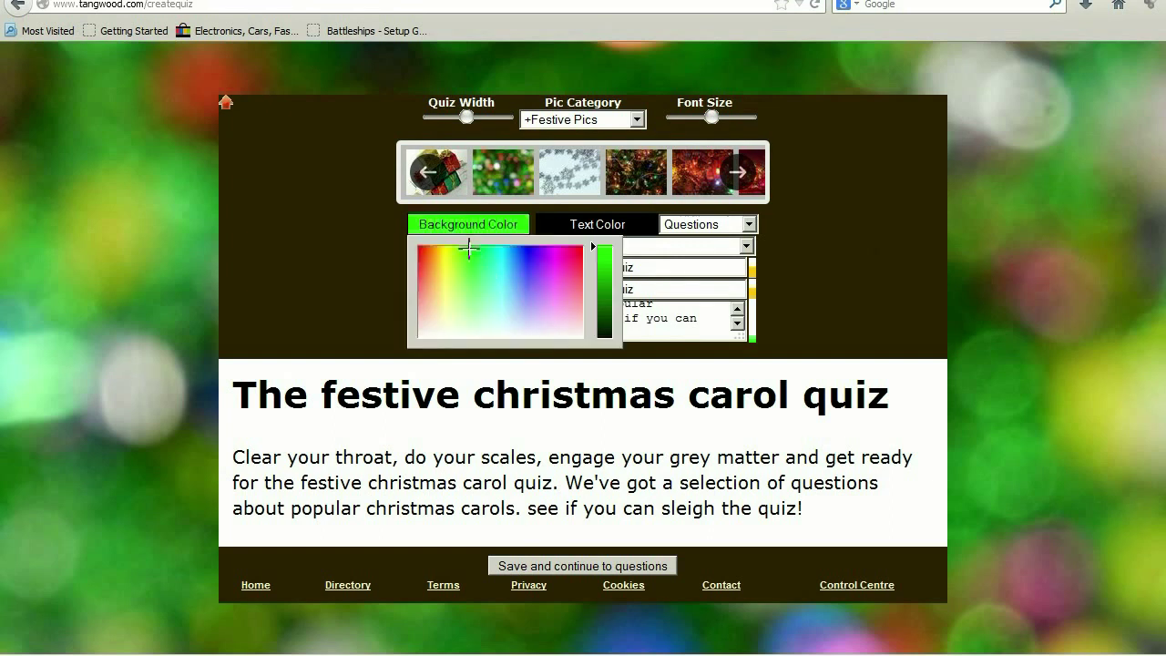
click(609, 312)
click(610, 316)
click(607, 318)
click(606, 322)
- Set the quiz's text color to a bright yellow-green
click(588, 230)
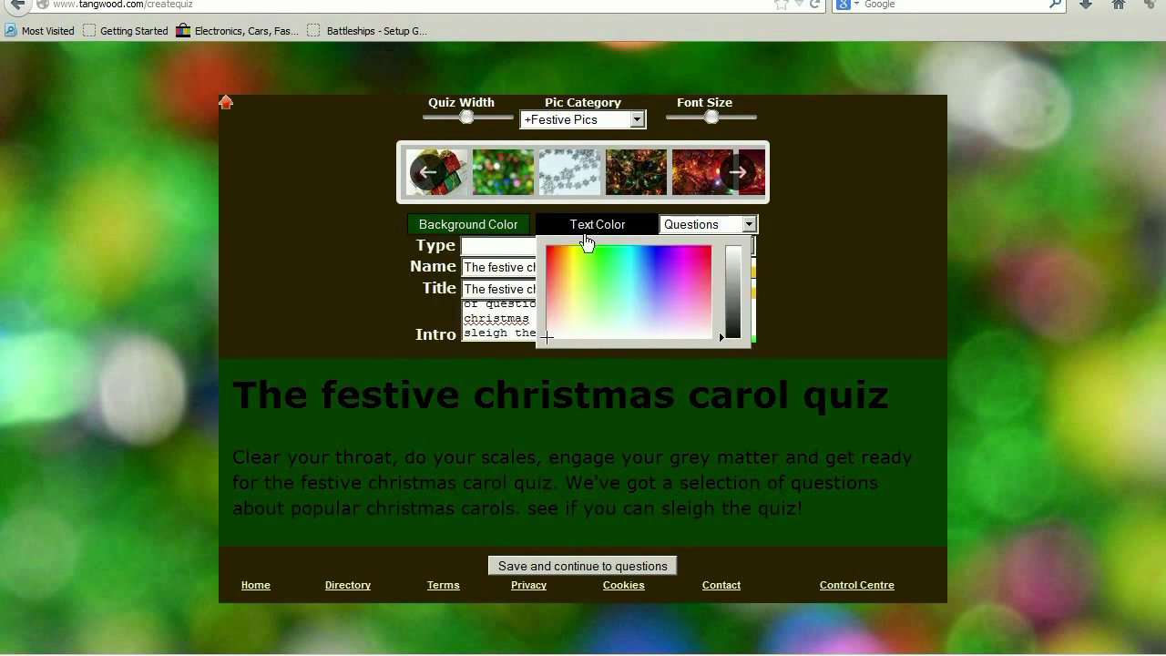
click(580, 253)
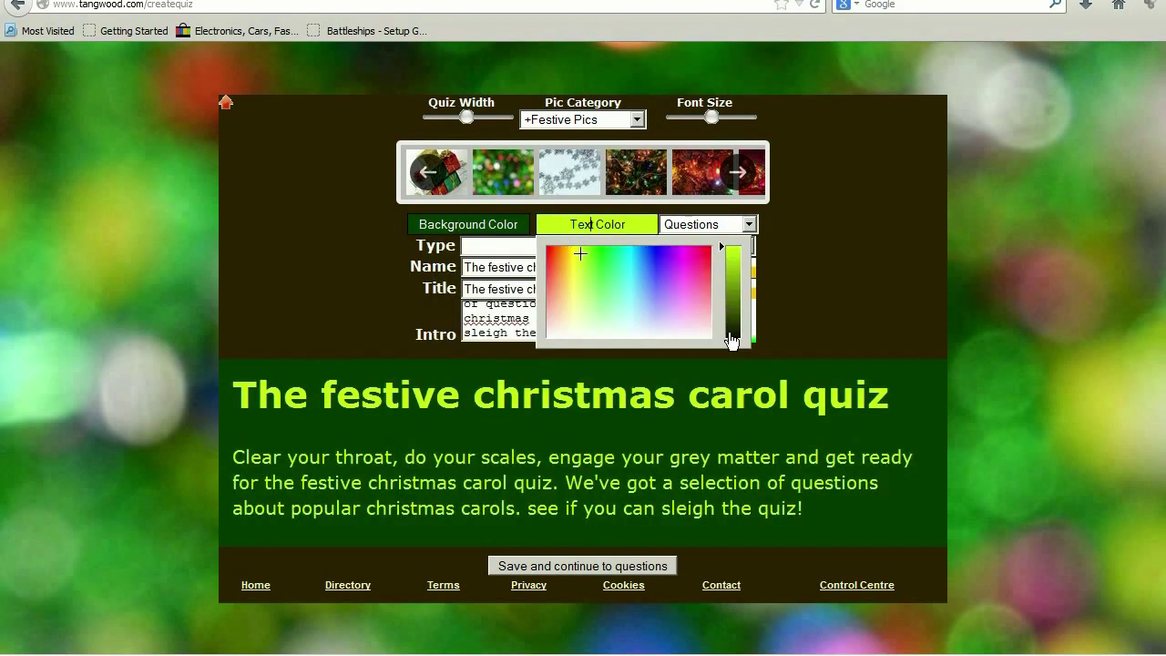
click(348, 288)
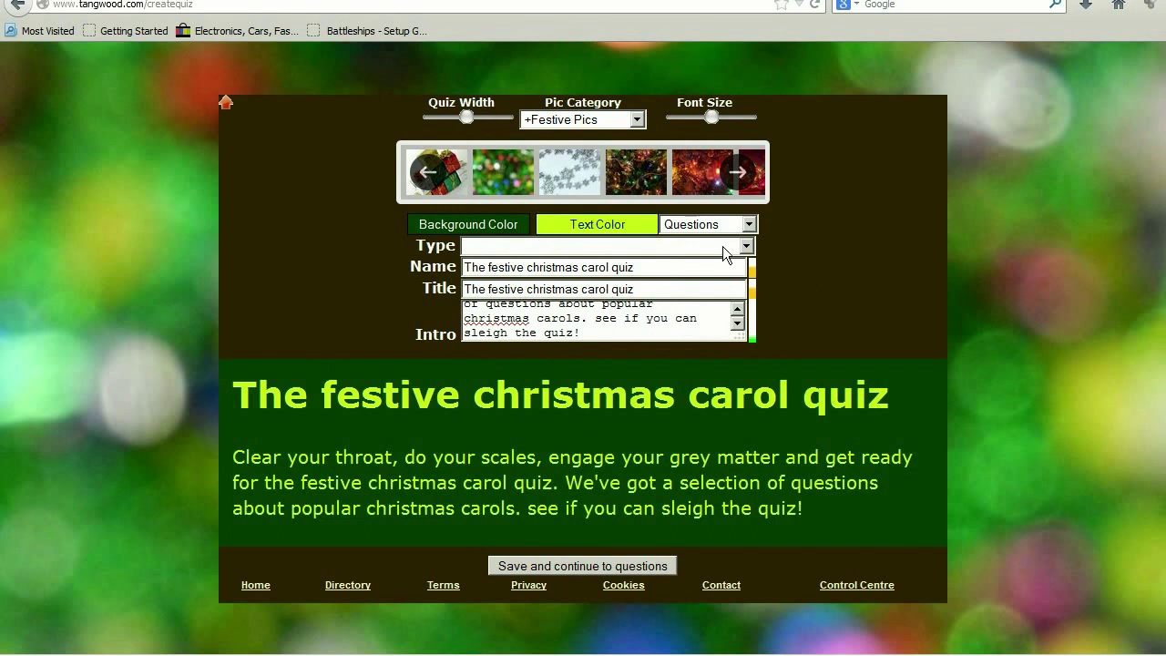
- Set the quiz to 20 Questions with 3 Options per question, and save it to continue to the questions
click(726, 223)
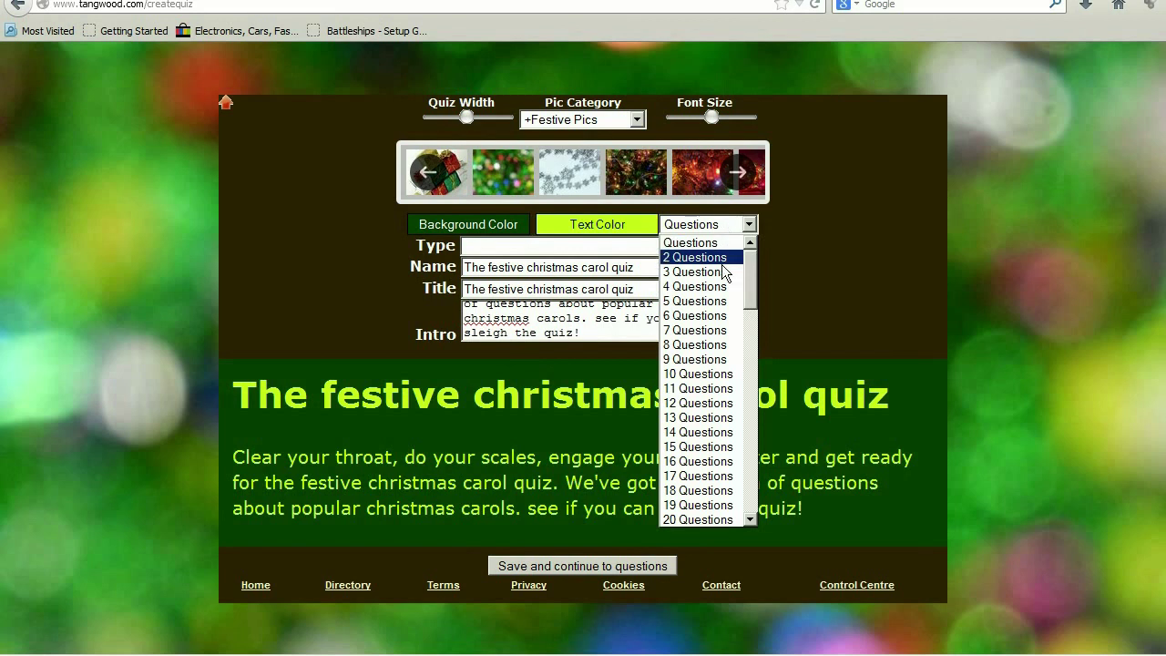
click(705, 519)
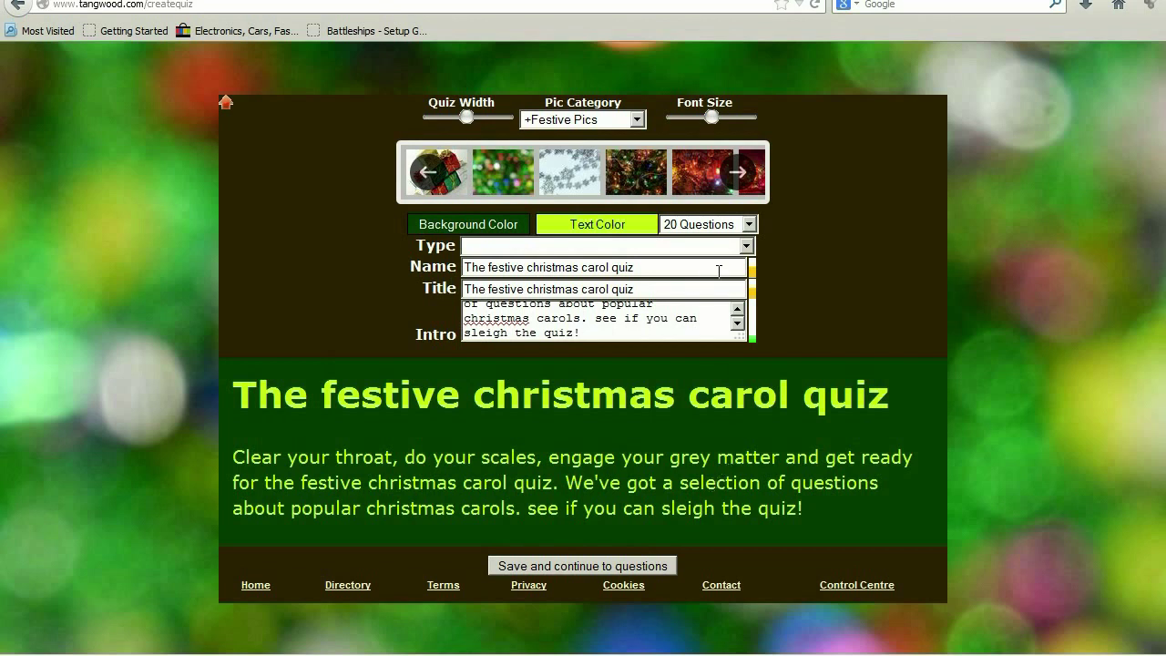
click(745, 248)
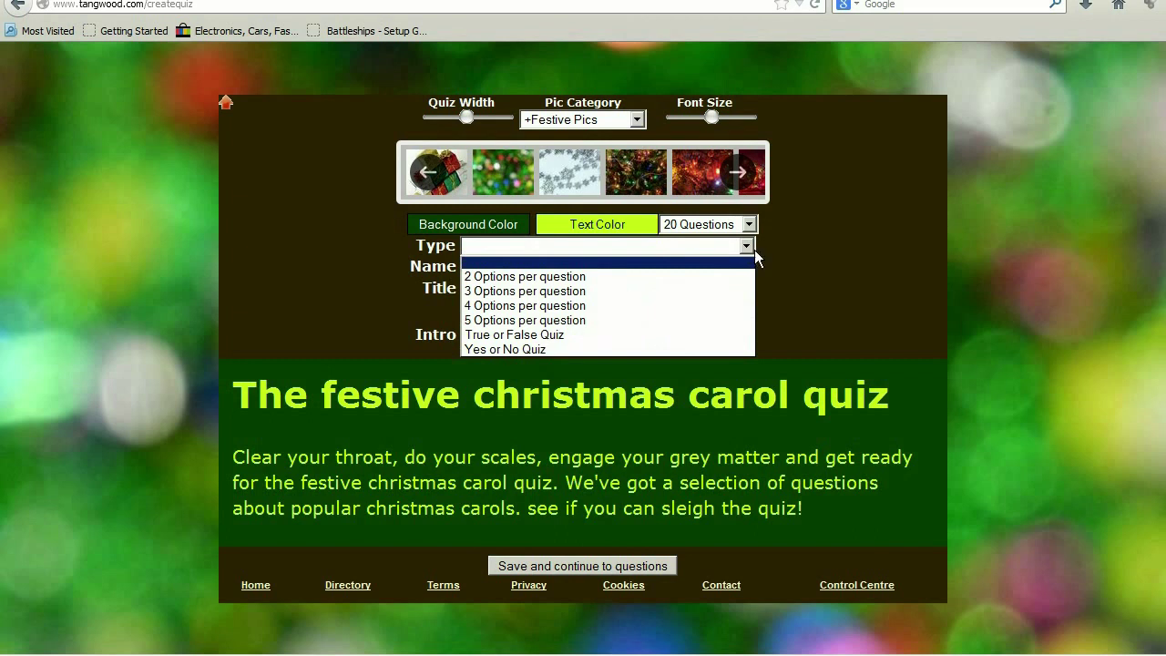
click(503, 293)
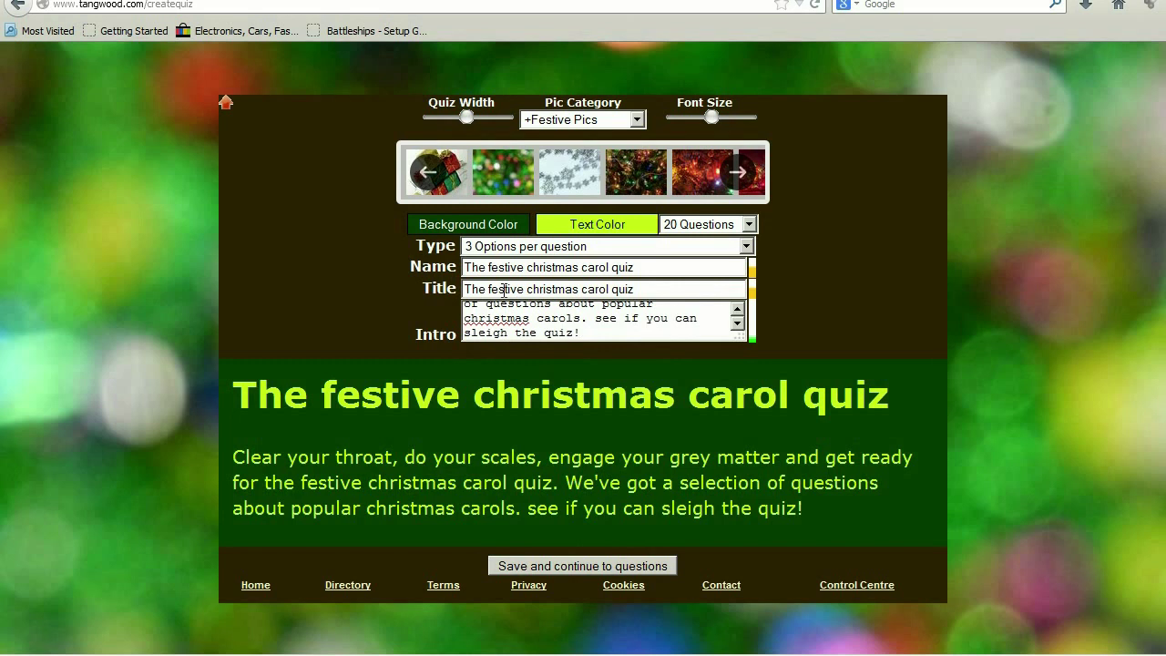
click(572, 566)
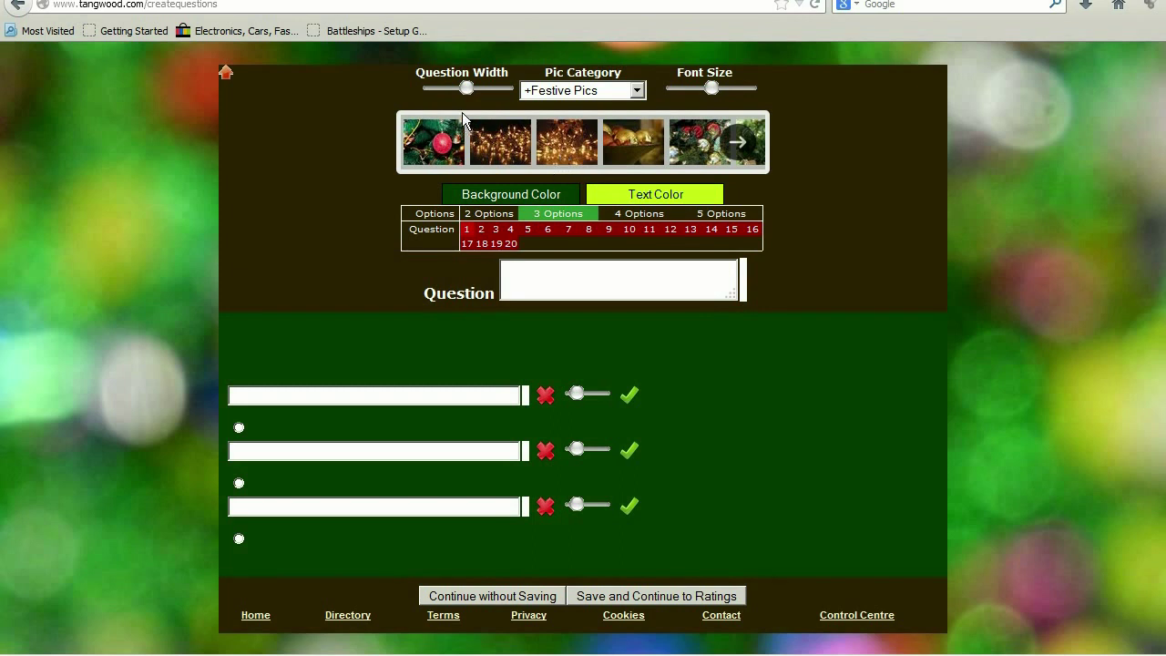
- Narrow question 1's width, reduce its font size and apply the golden string lights picture as its background
drag(473, 89, 458, 88)
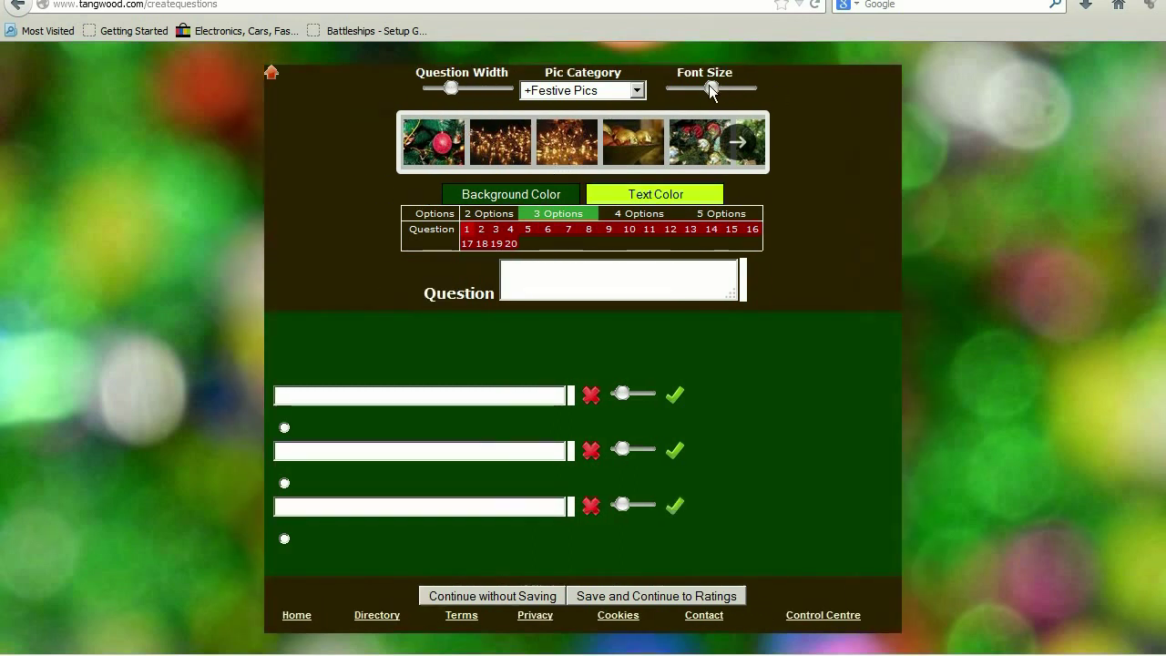
drag(708, 85, 688, 84)
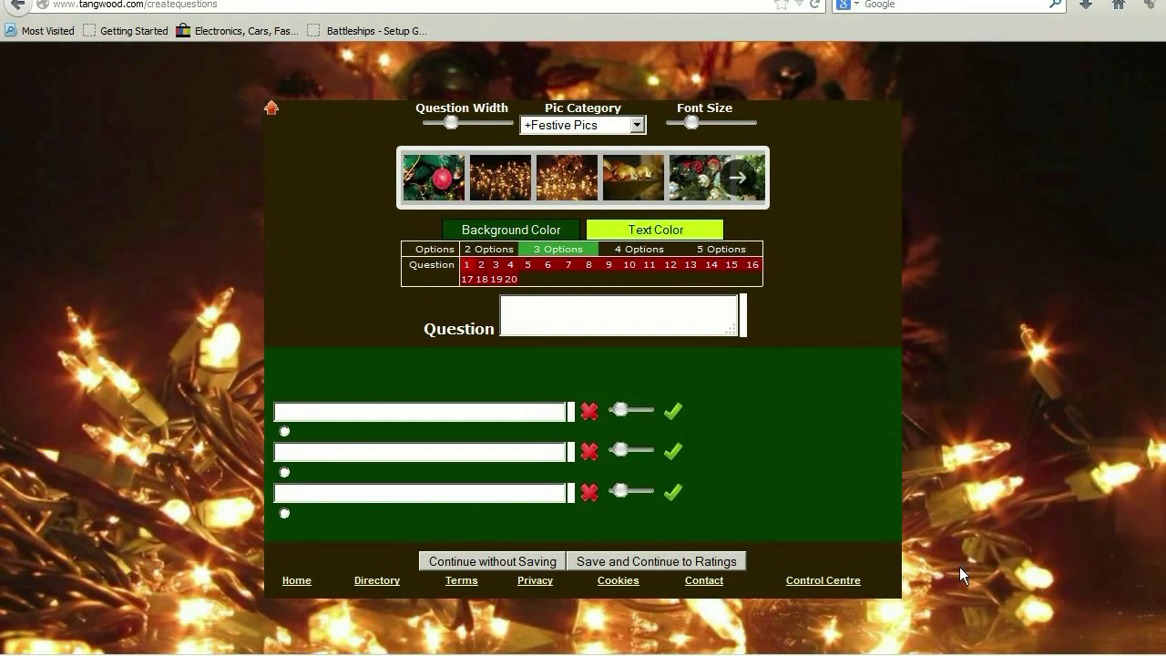
- Switch to a different question and try 4 Options, finishing with 5 Options for its answers
click(496, 264)
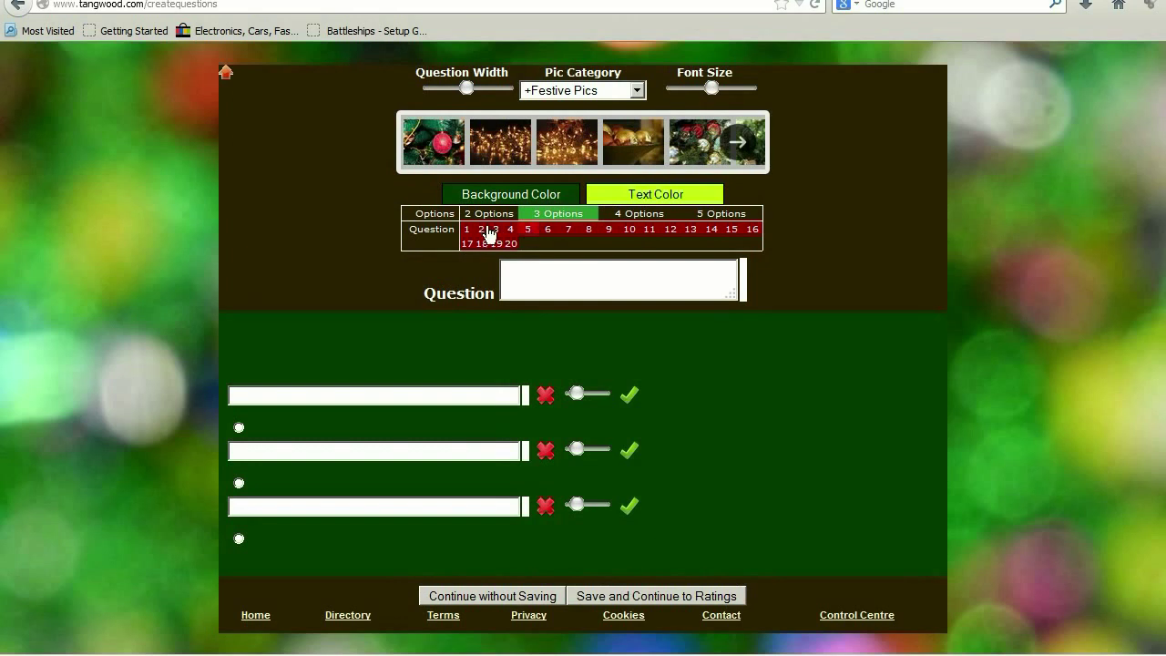
click(633, 215)
click(716, 192)
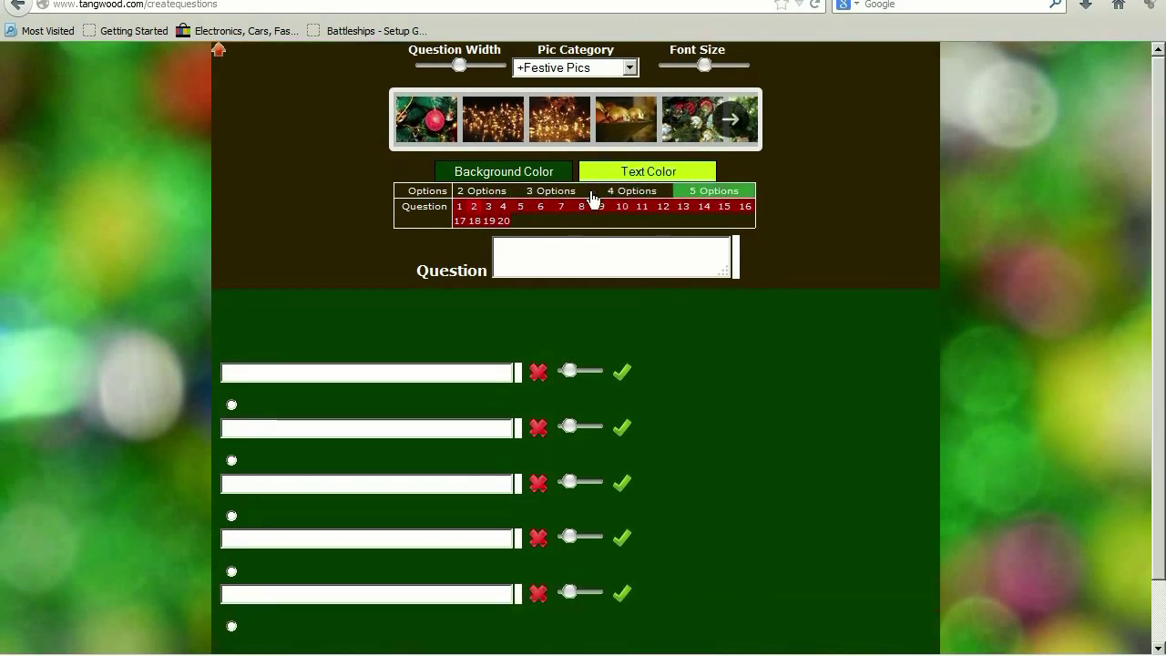
- Set the current question back to 3 Options, and enter "What are the cattle doing in "Away in a manger"?" as question 1
click(564, 192)
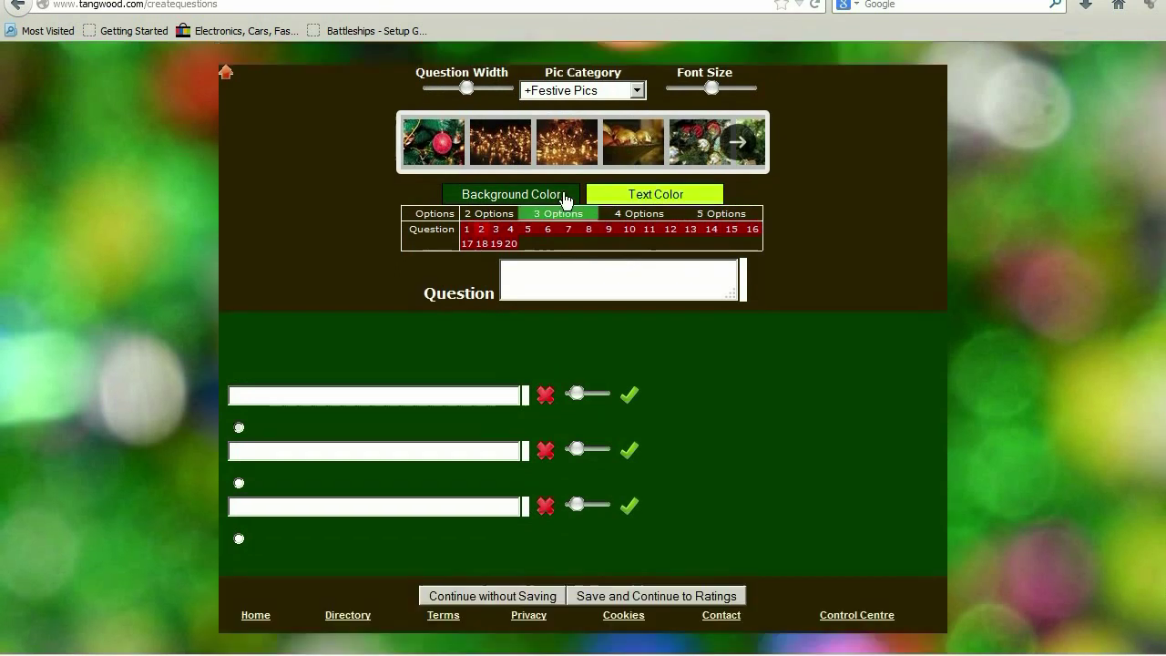
click(466, 234)
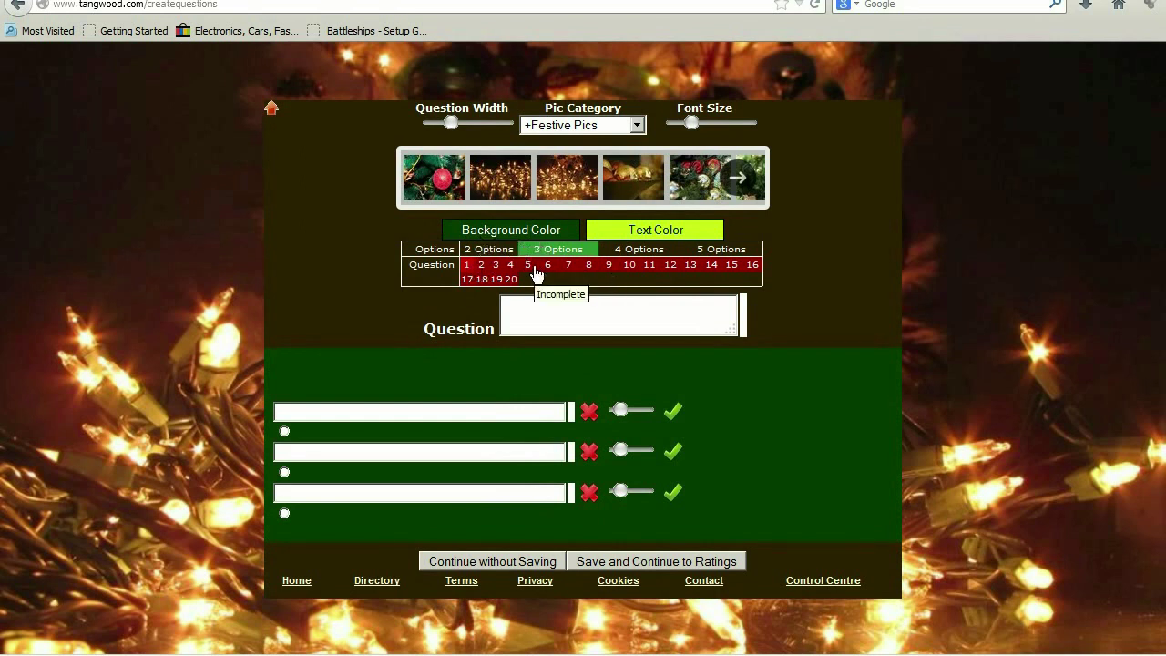
click(523, 314)
text(What are the cattle doing )
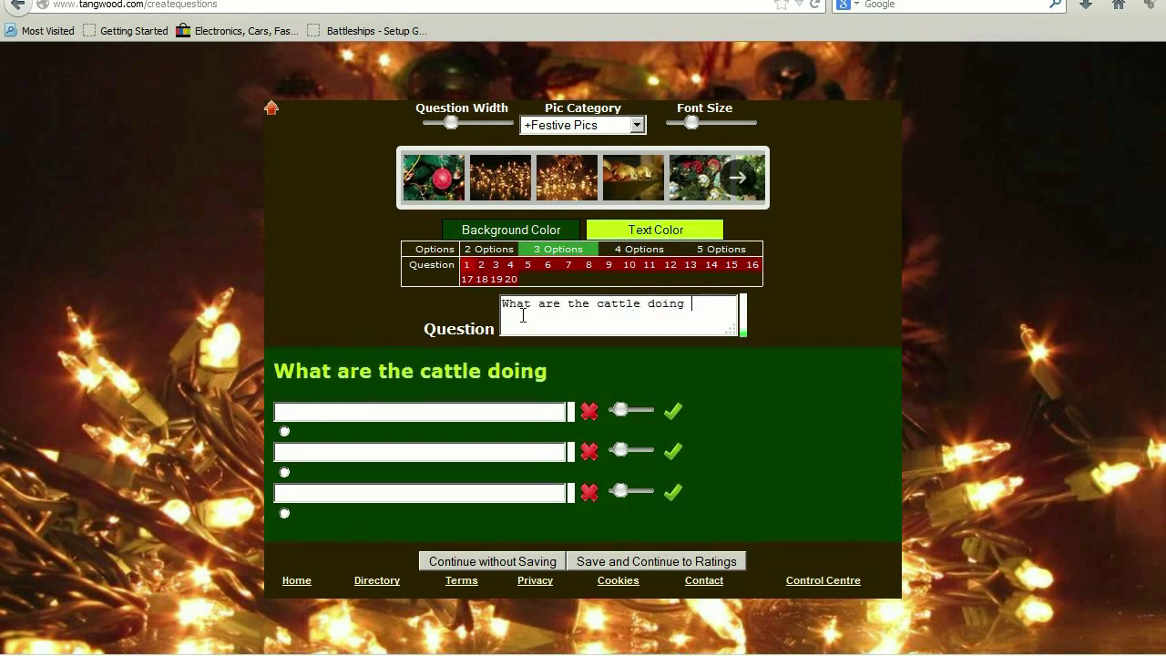
text(in "Away in a manger"?)
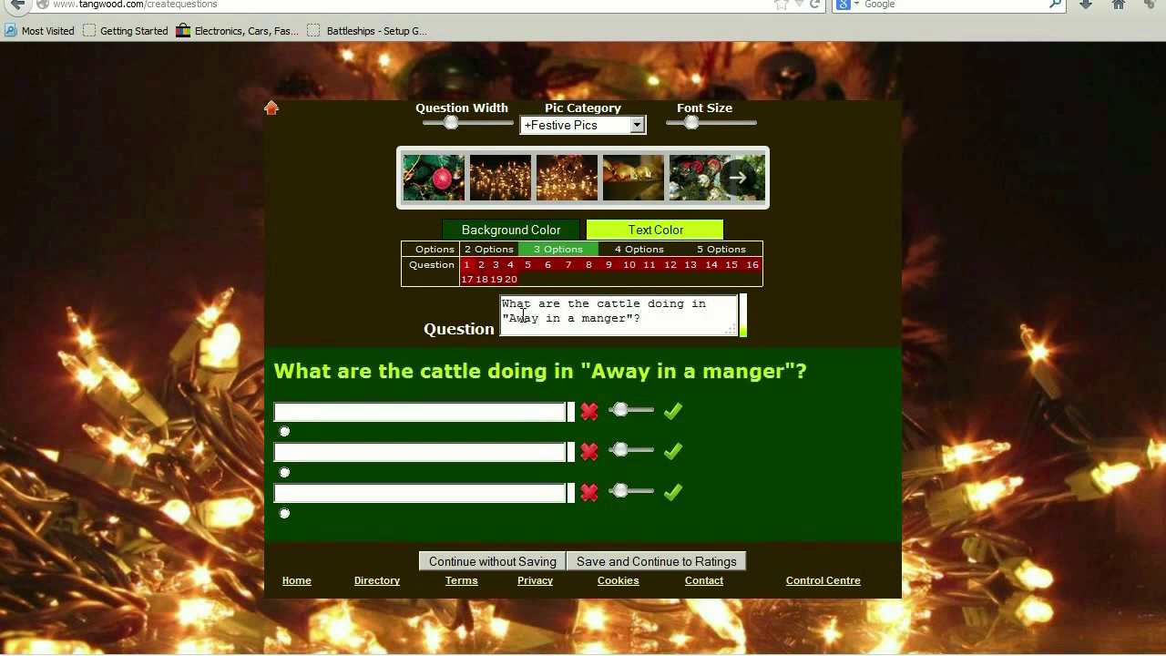
- Give question 1 the answers "Lowing", "High Fiving" and "Grazing", and mark "Lowing" as correct
click(397, 412)
text(Lowing)
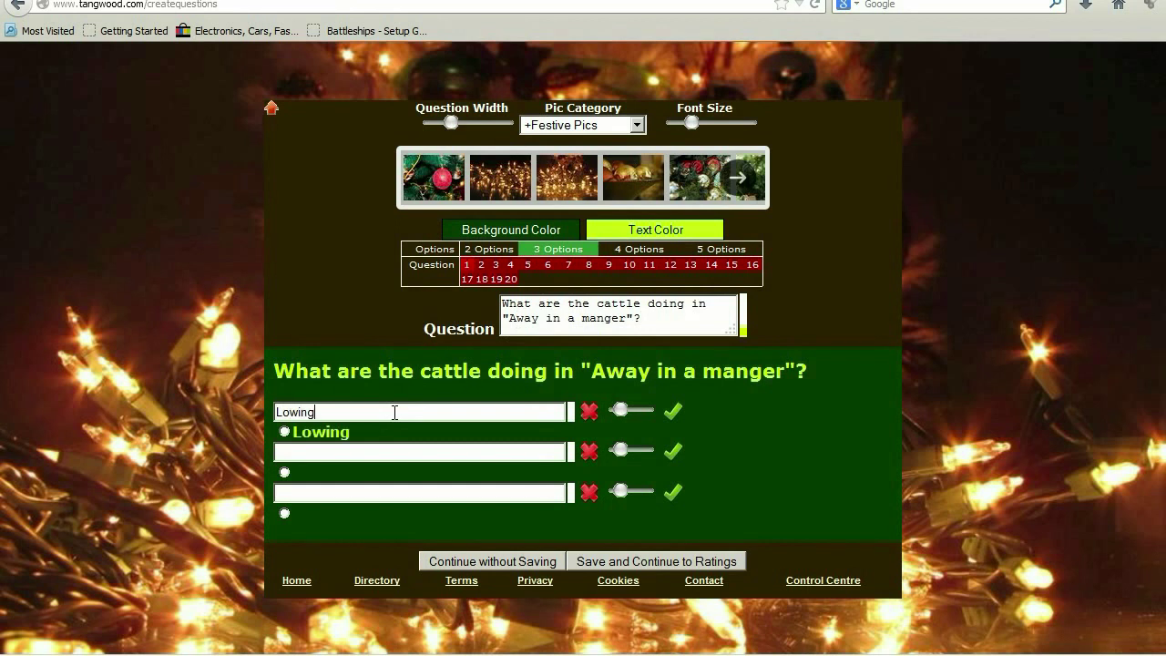
click(324, 453)
text(High Fiving)
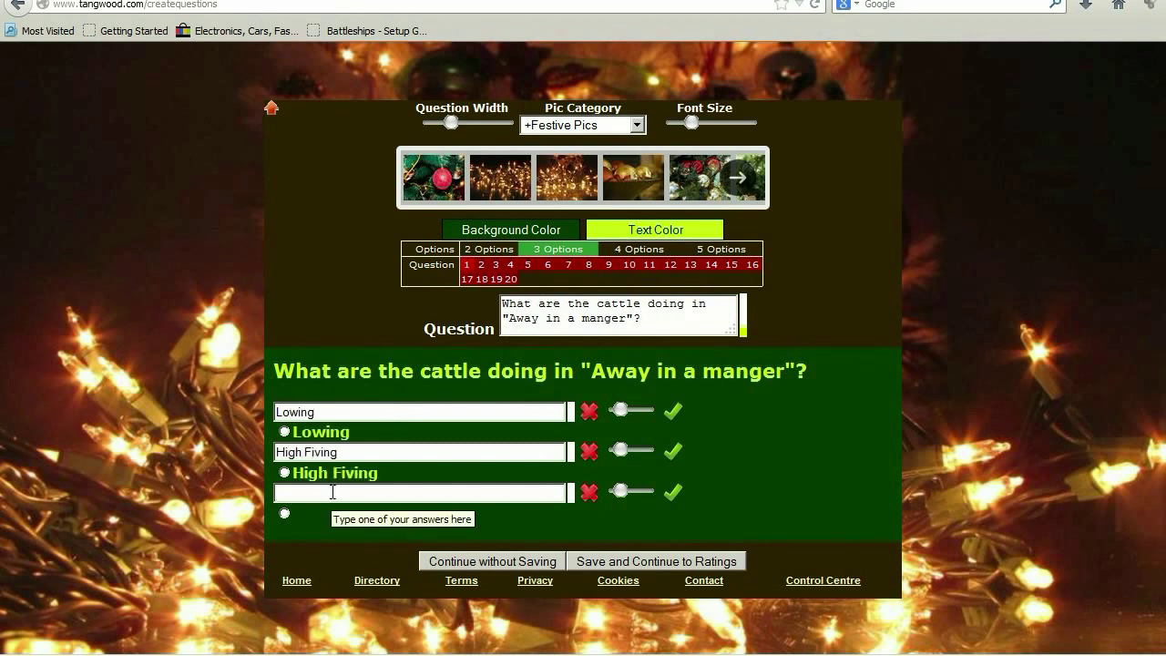
click(333, 492)
text(Grazing)
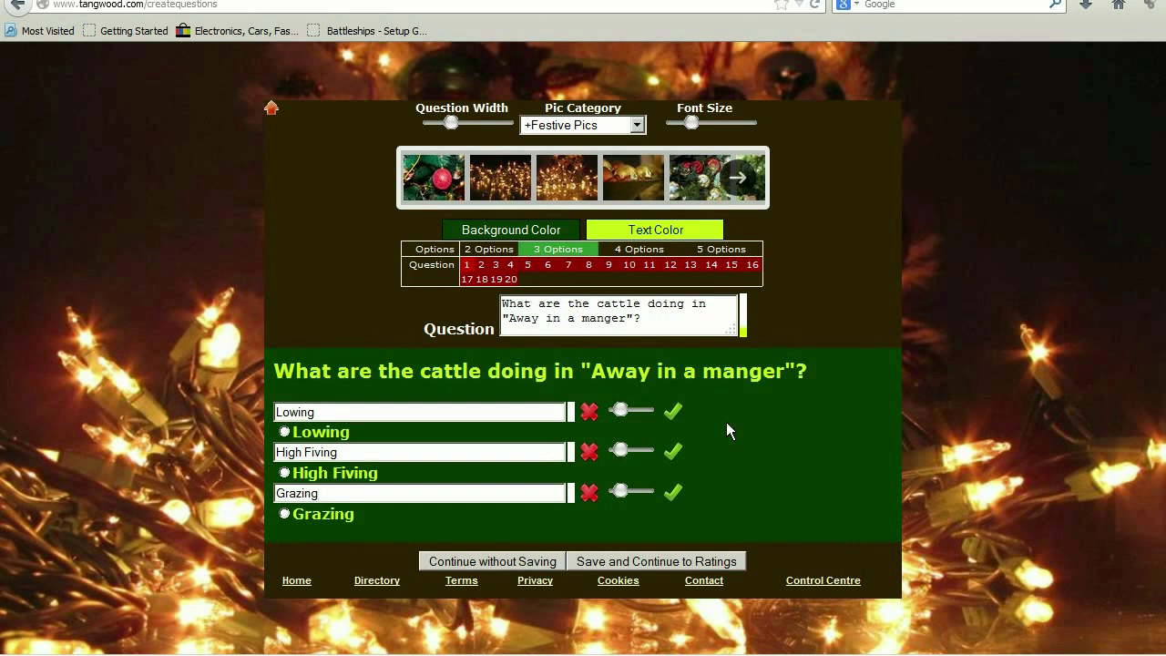
click(675, 412)
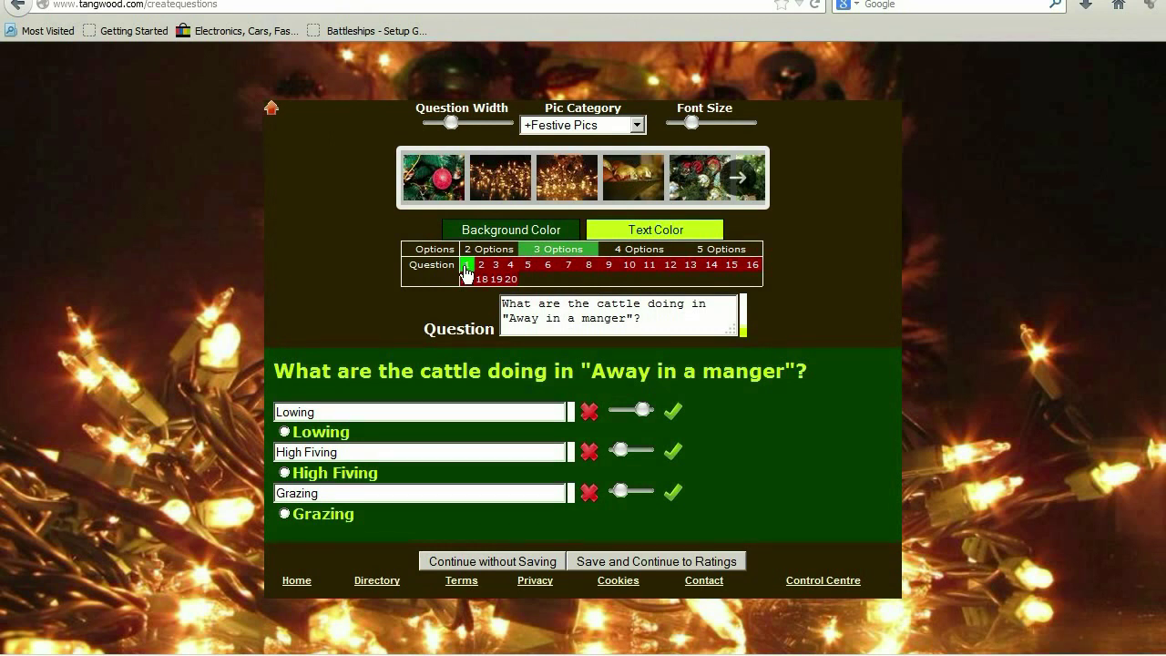
- Try 4 Options for question 1 and return it to 3 Options
click(640, 255)
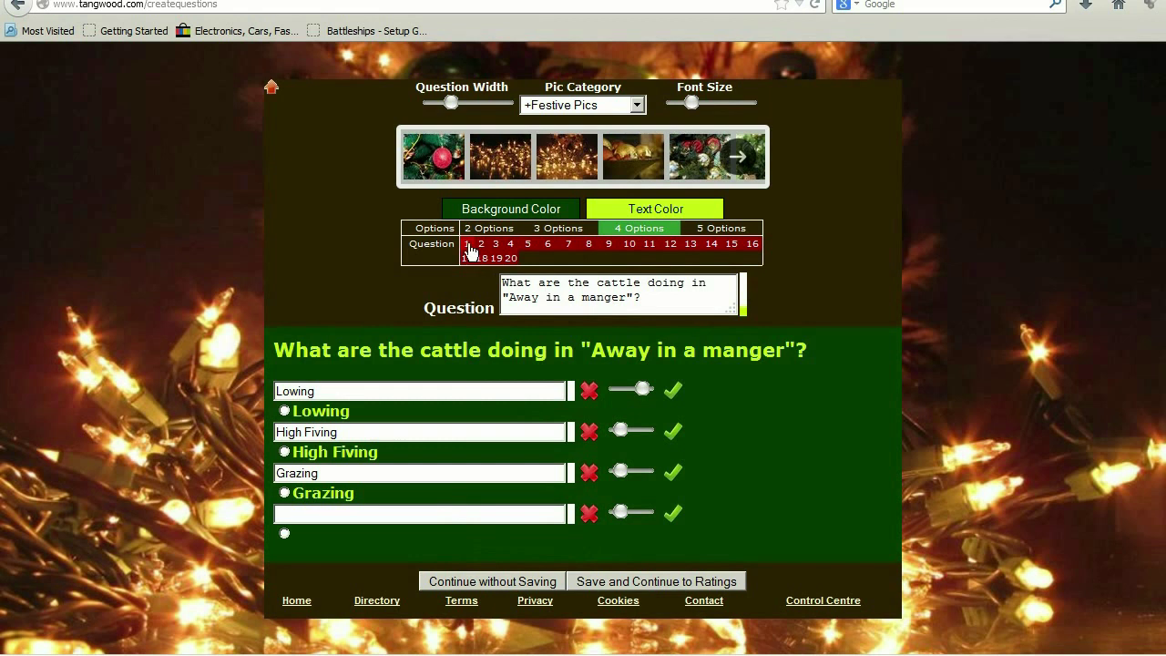
click(564, 229)
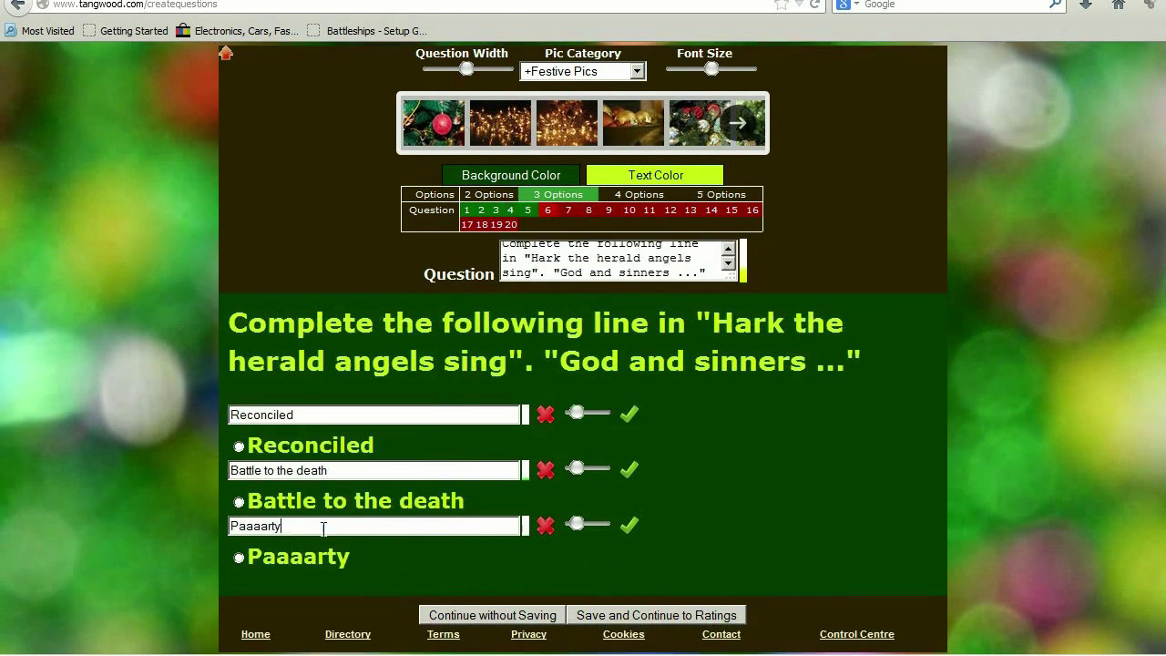
- Complete the third answer of the "Hark the herald angels sing" question as "Paaaarty!", and save the questions to continue to the ratings
text(!)
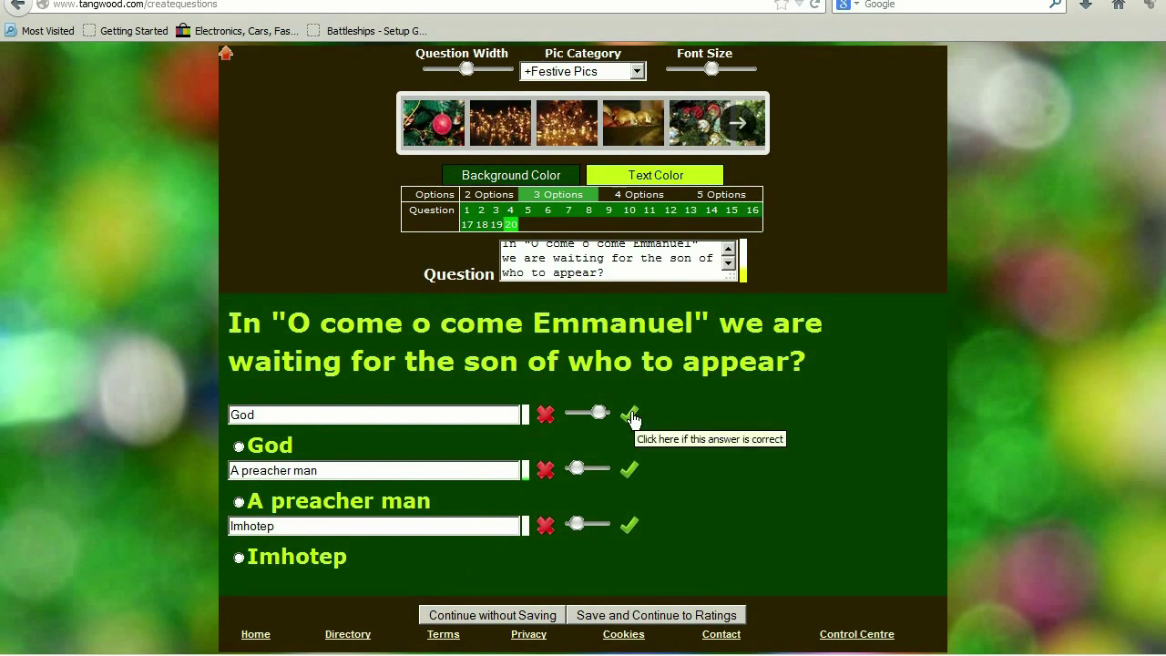
click(652, 615)
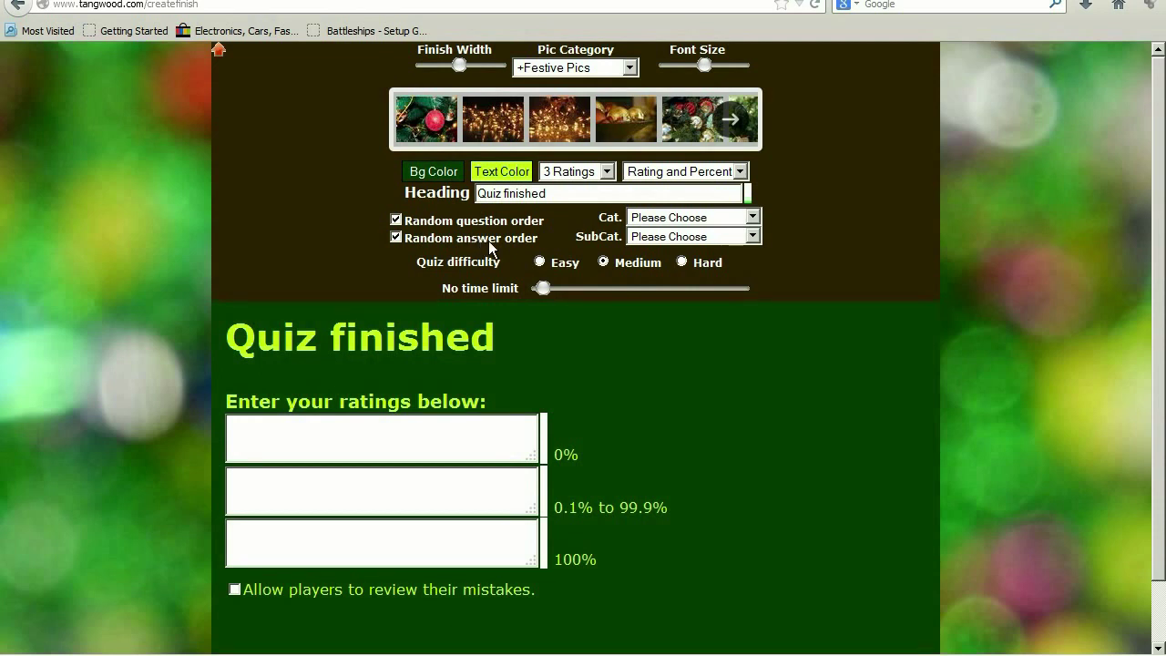
- Categorize the quiz as Celebration with subcategory Christmas, and set its difficulty to Easy with no time limit
click(652, 221)
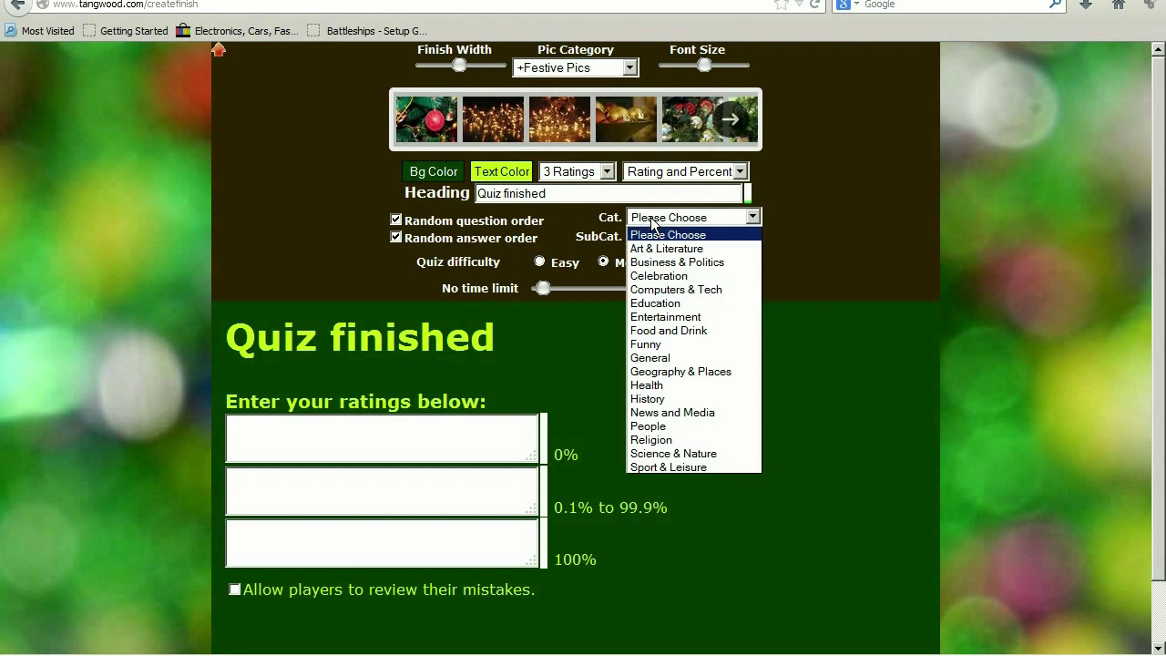
click(669, 276)
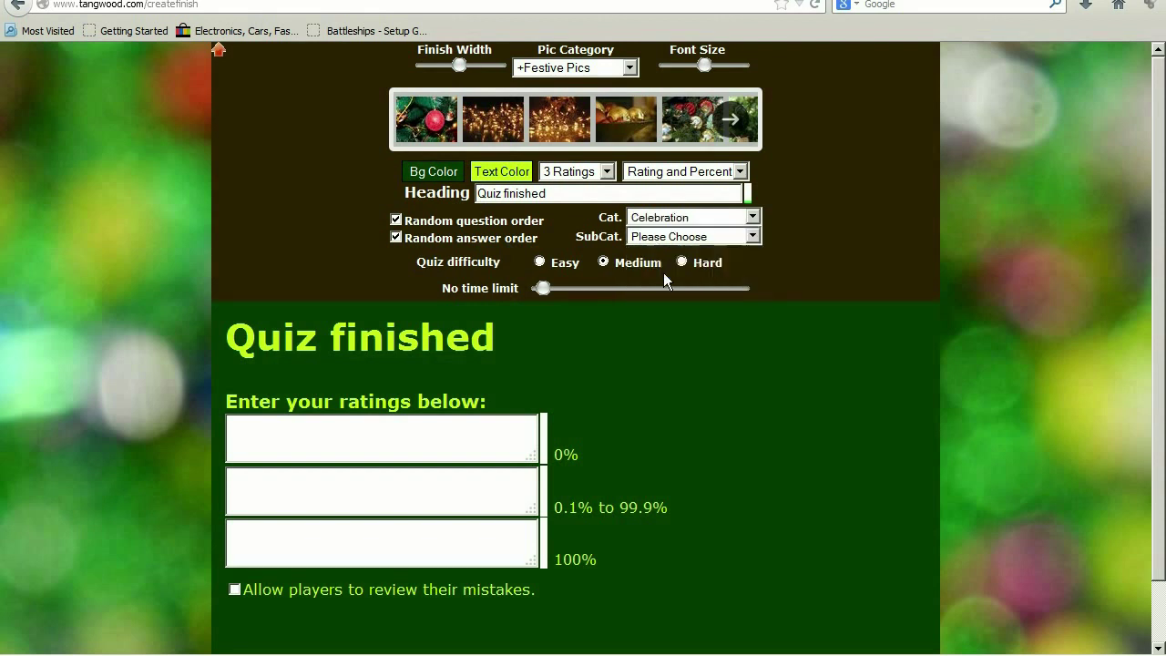
click(657, 242)
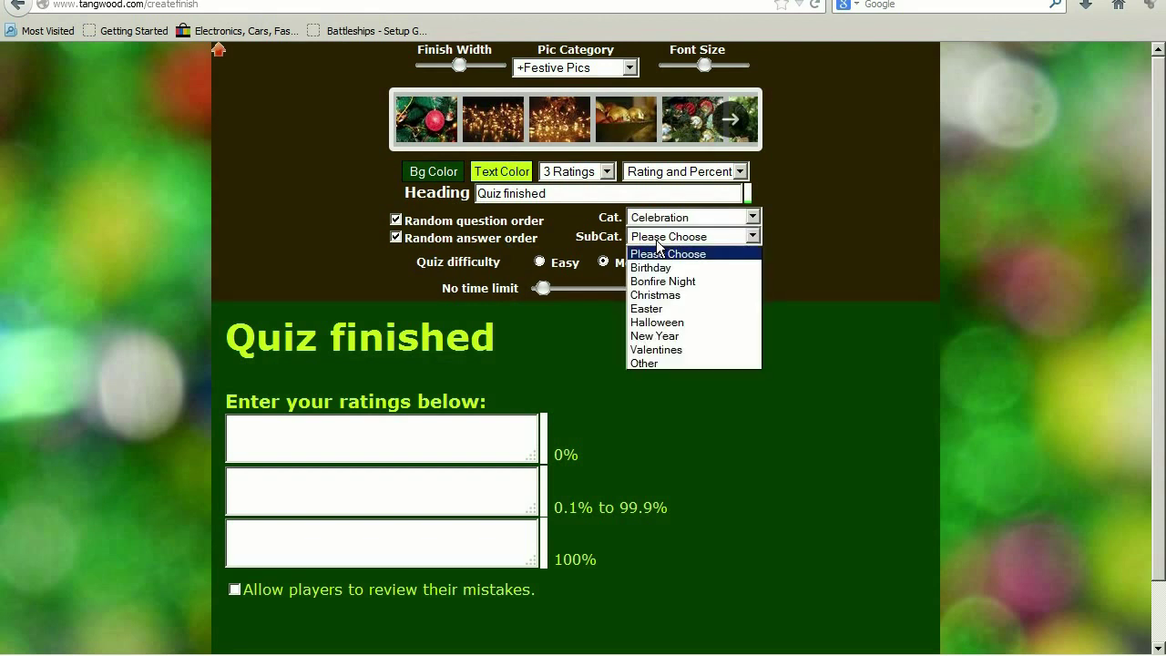
click(669, 297)
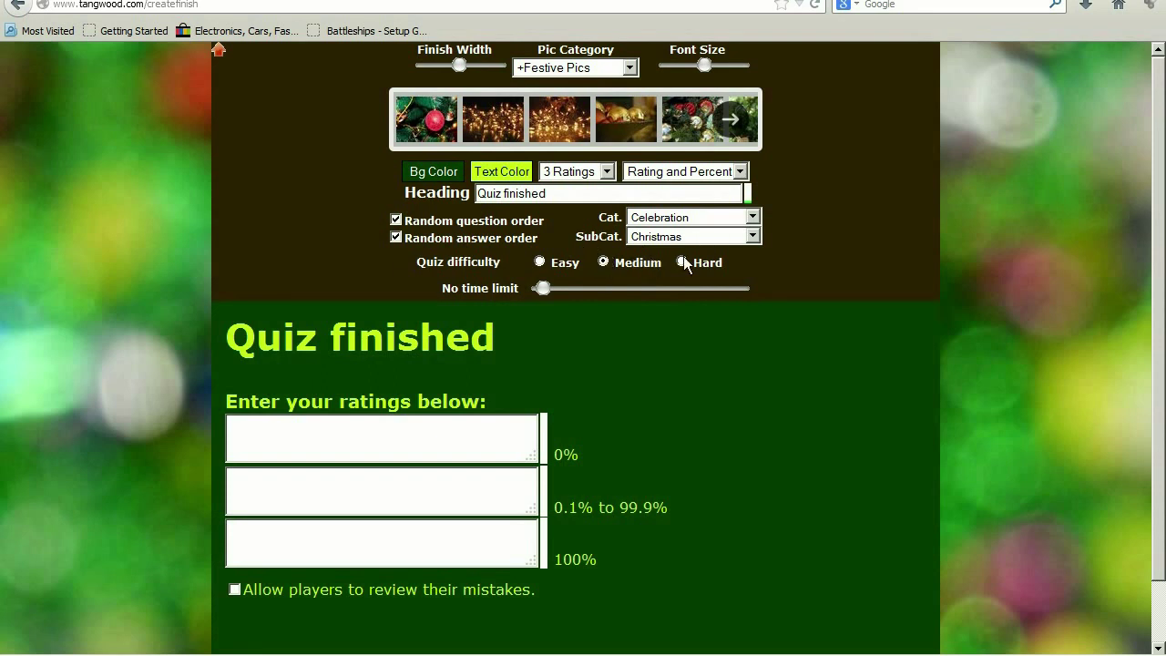
click(539, 263)
mouse_move(546, 290)
mouse_down()
mouse_move(652, 290)
mouse_move(541, 291)
mouse_up()
- Set the finish page to show Rating and Percent with 5 Ratings, and change its heading to "The end"
click(748, 173)
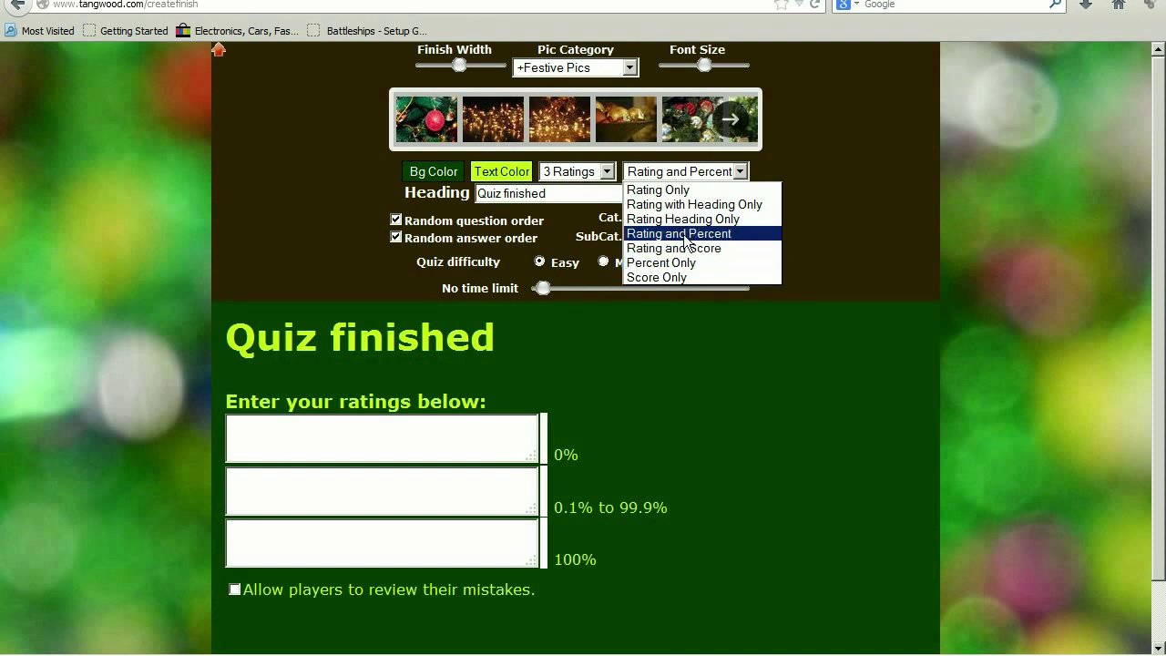
click(686, 238)
click(588, 176)
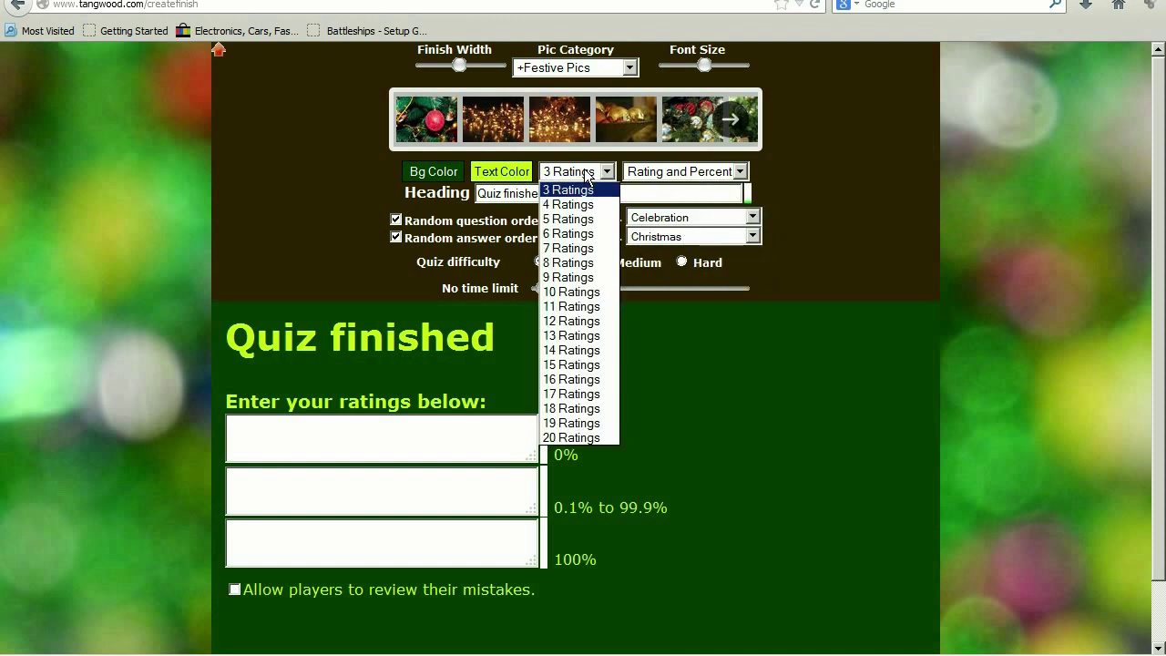
click(585, 219)
click(465, 198)
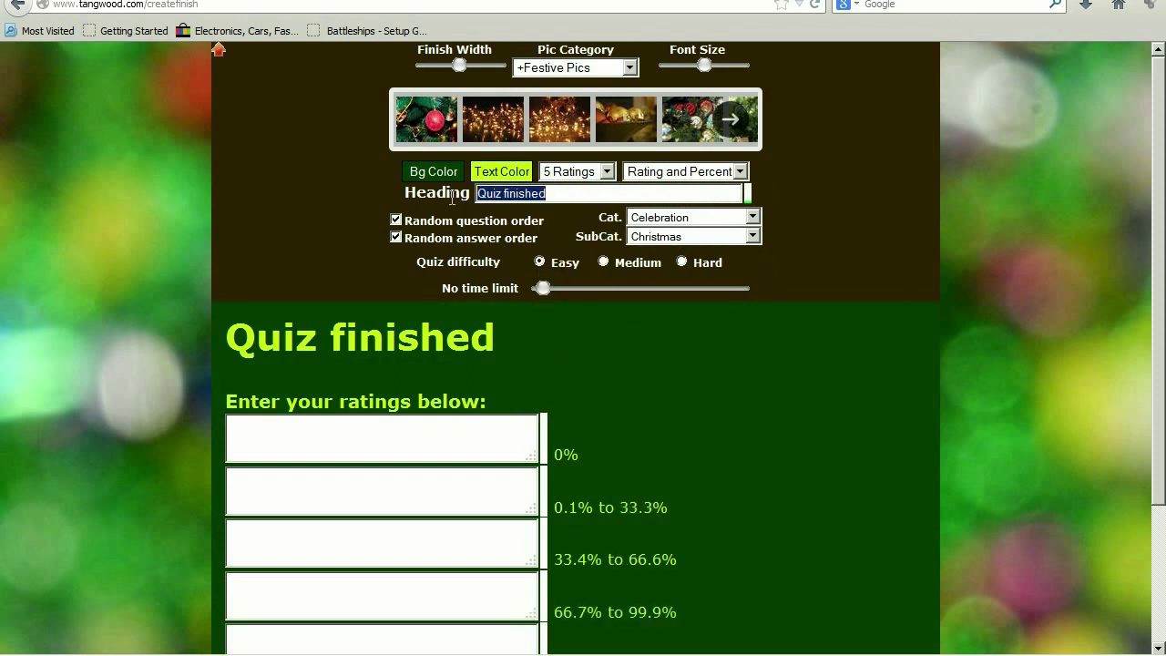
text(The end)
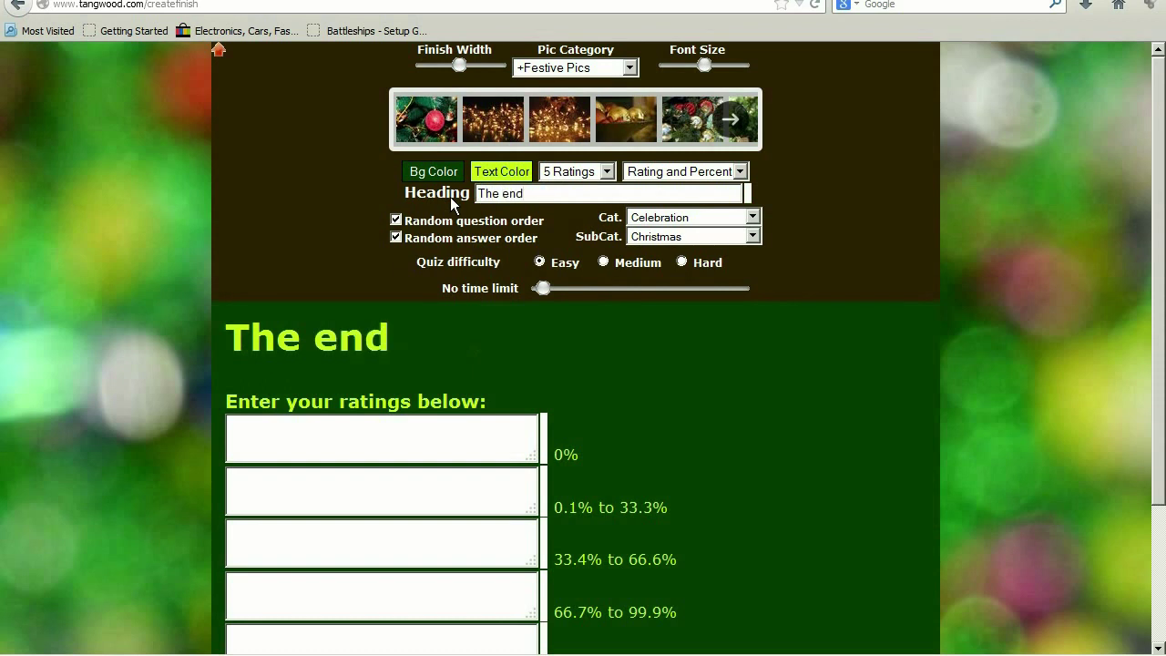
- Finish the 66.7% to 99.9% rating with "hear them. Much to the annoyance of everyone else in the room trying to watch the christmas movie!"
scroll(824, 293, down, 2)
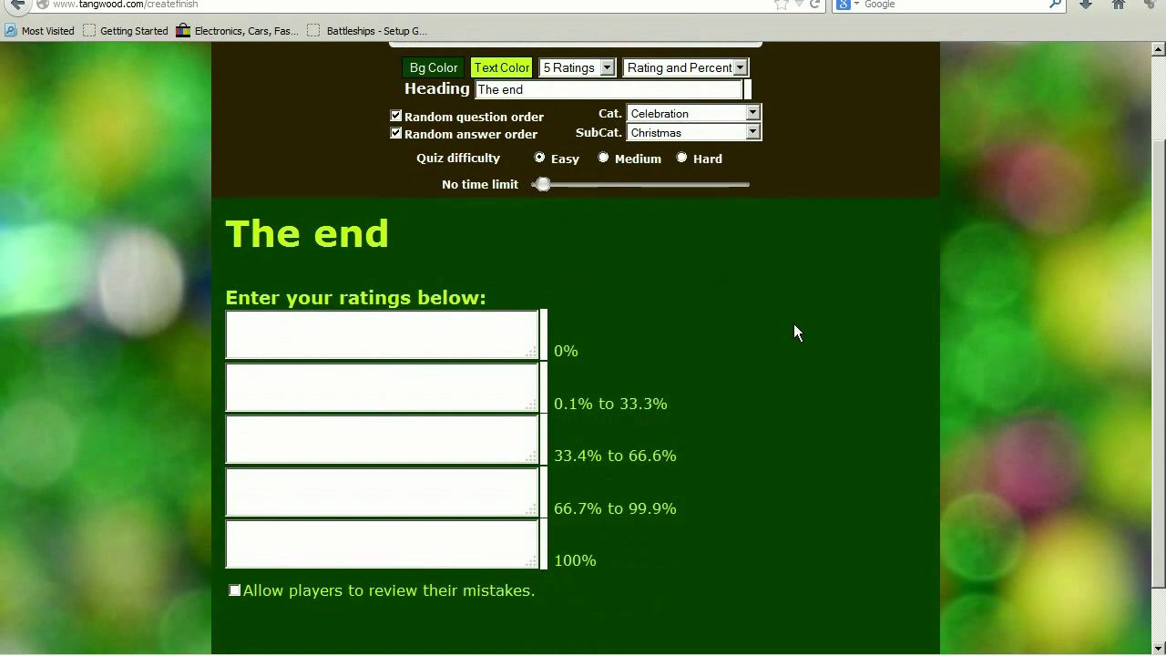
scroll(800, 317, down, 1)
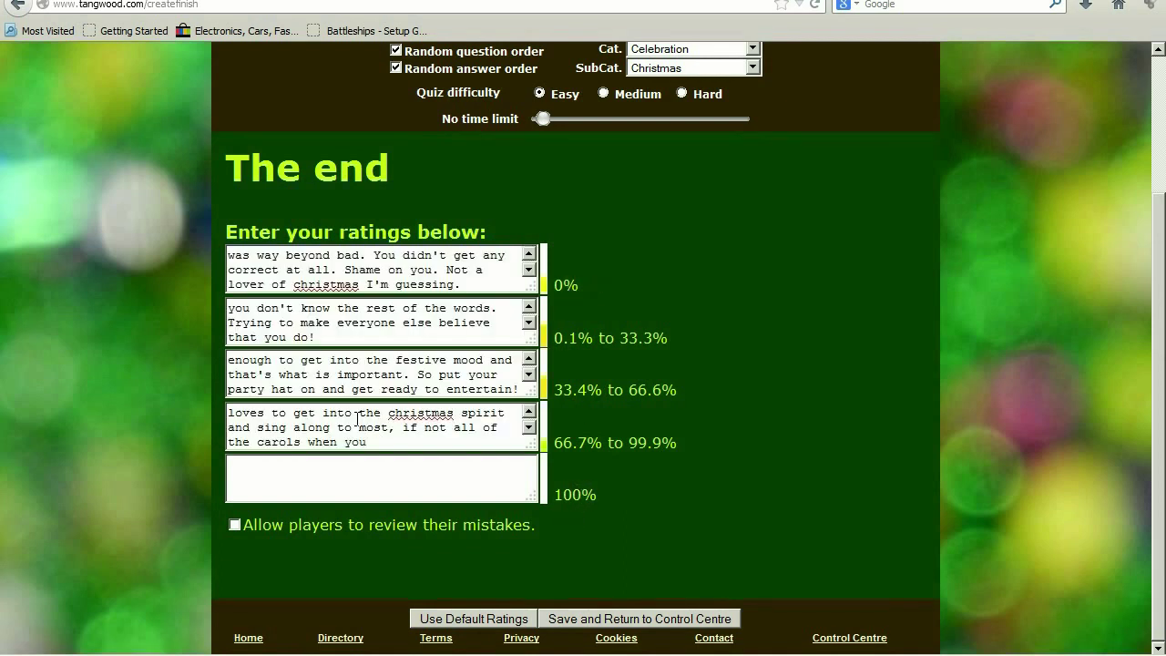
text(hear them.)
text( Much to the annoyance)
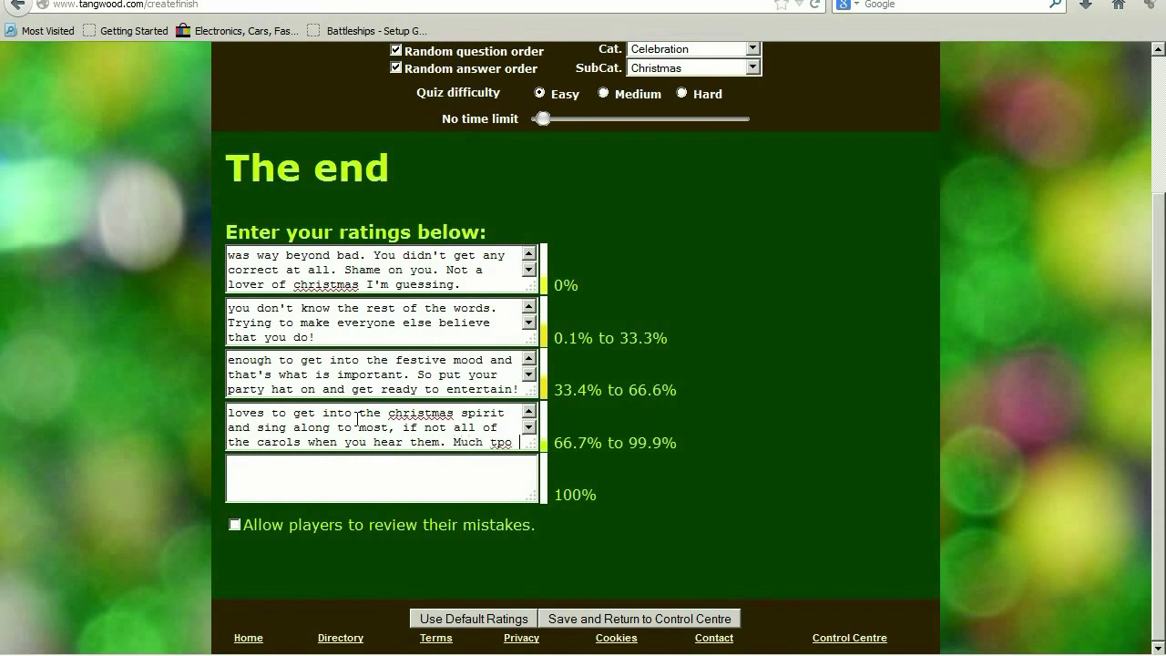
text( of everyone else in the room)
text( trying to watch the christmas movie)
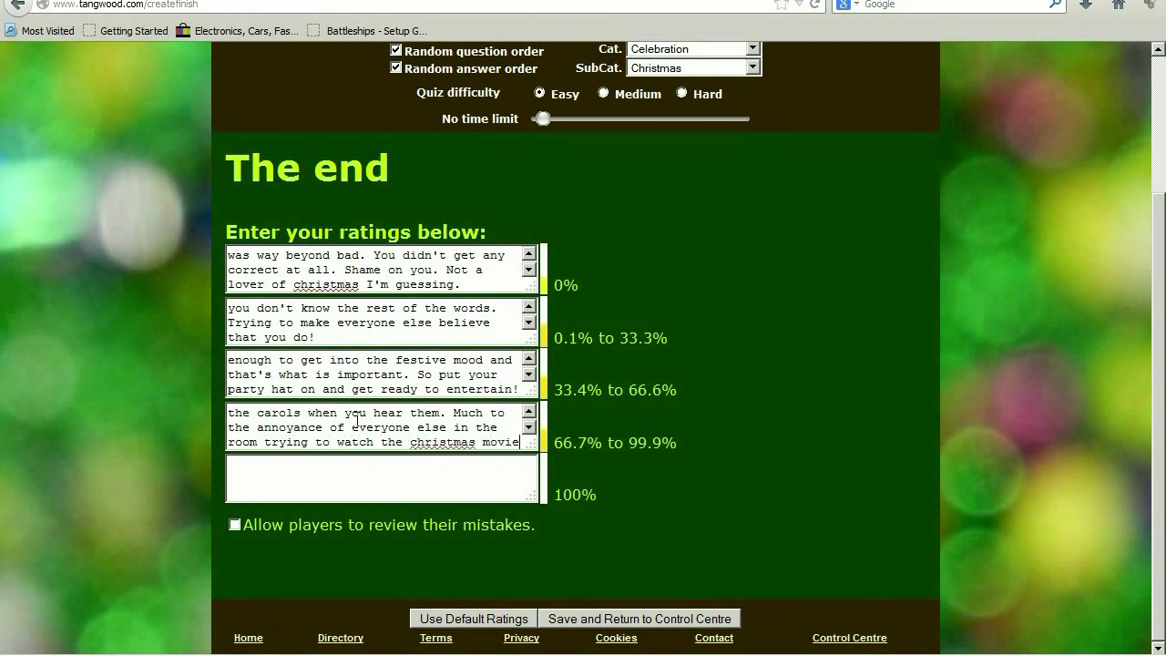
text(!)
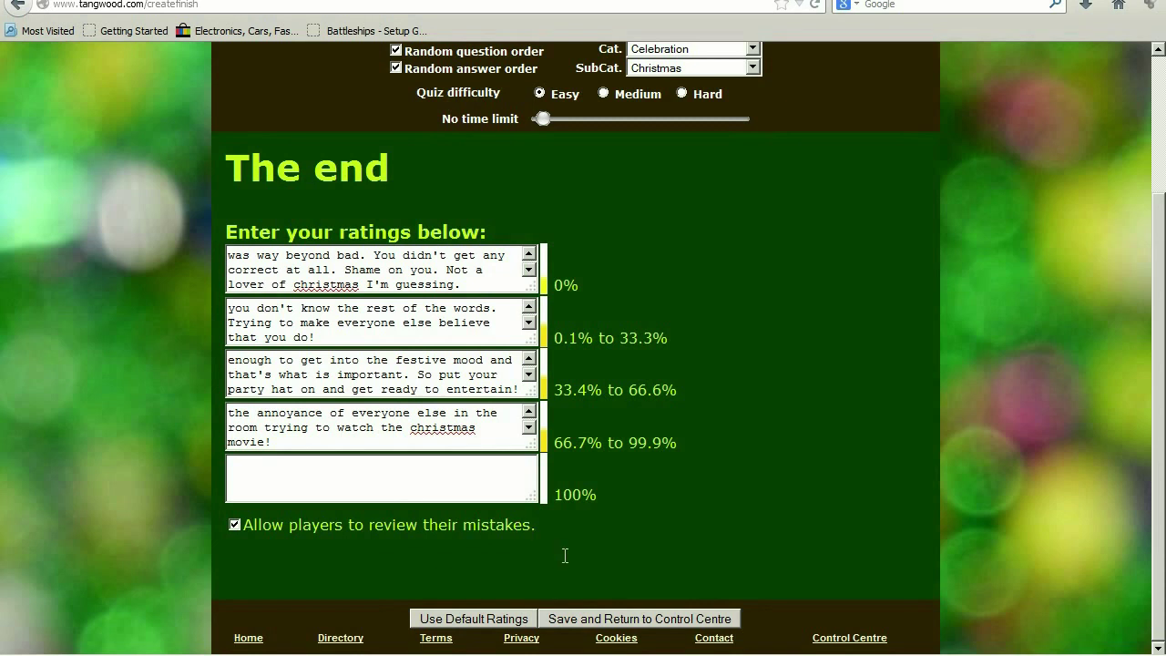
- Save the ratings with the 100% rating left empty and return to the Control Centre
click(641, 618)
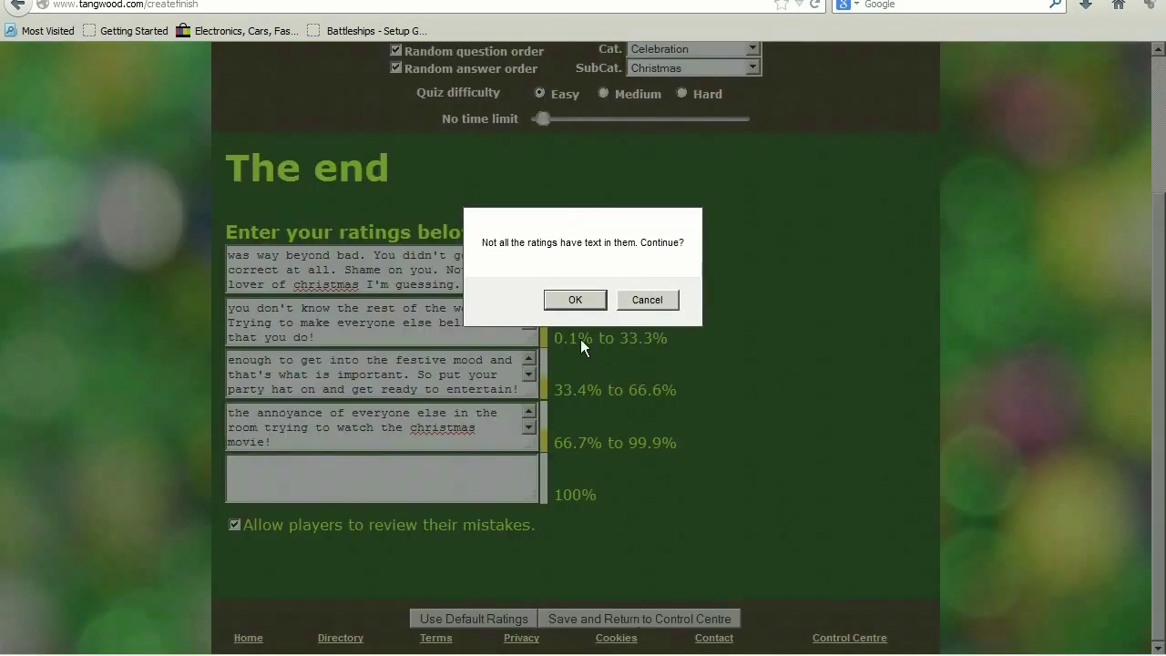
click(583, 298)
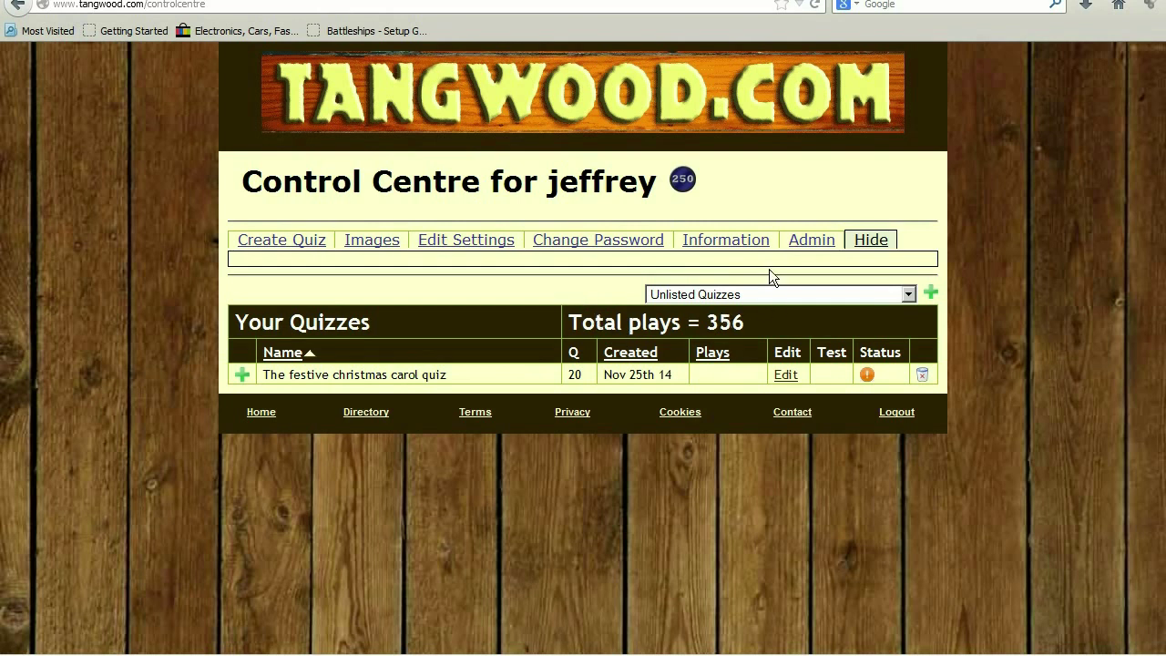
- Look through the quiz category list and check the status details of the festive christmas carol quiz
click(799, 293)
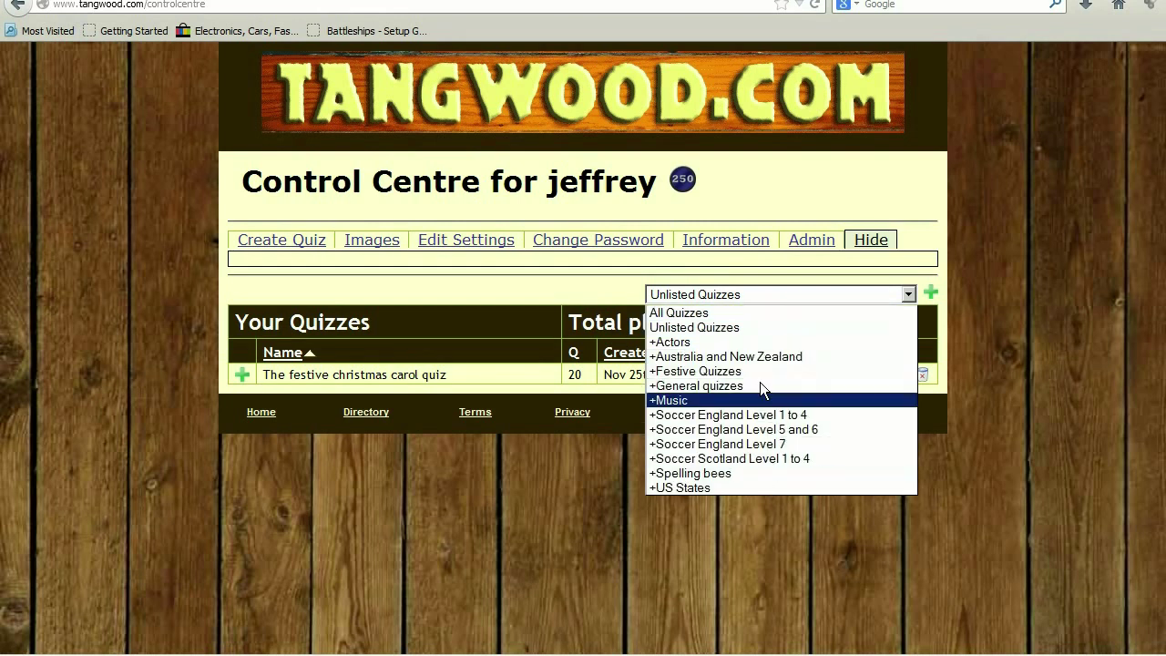
click(827, 297)
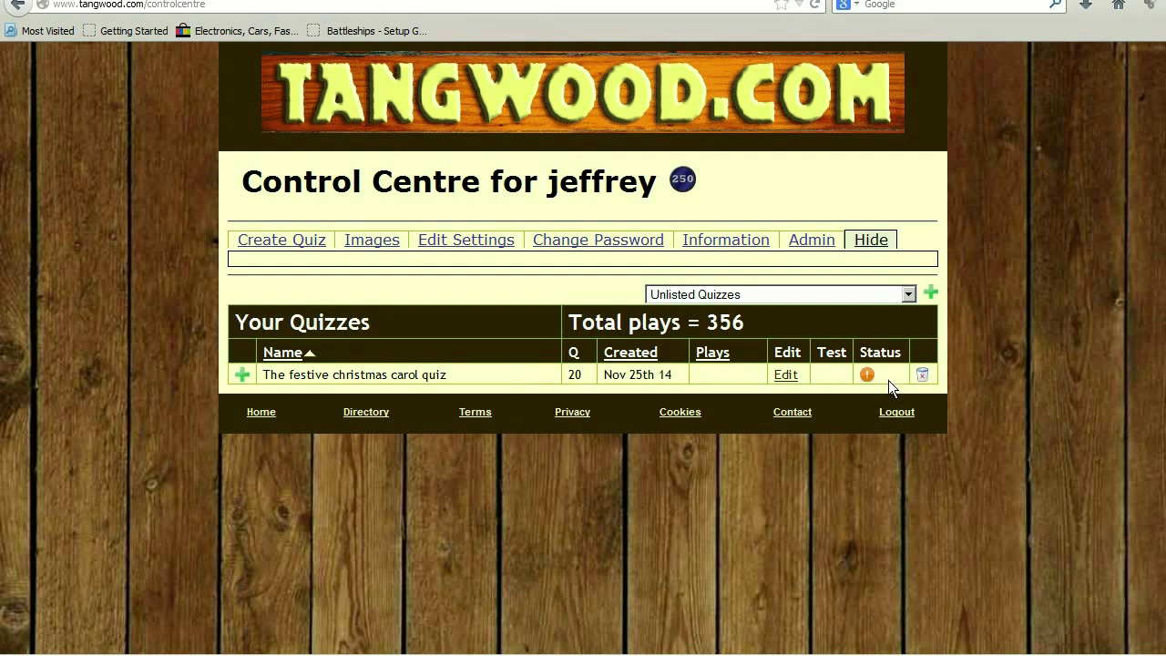
mouse_move(867, 381)
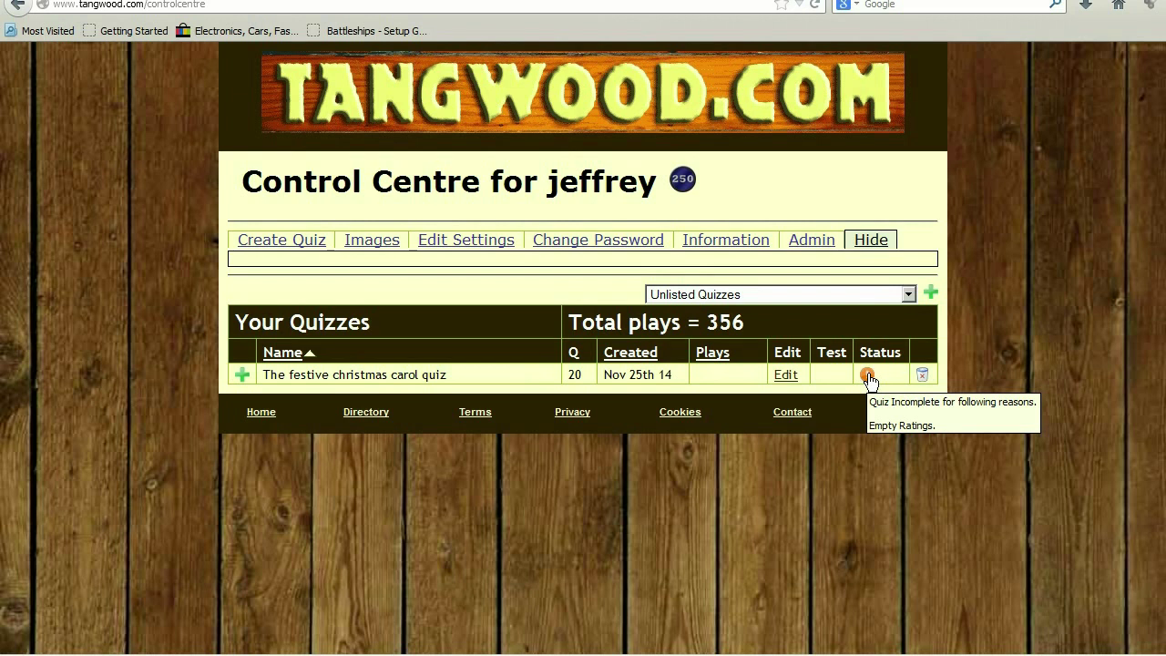
- Reopen the festive christmas carol quiz for editing, reset all question styling to match its first page, and save through the questions to the ratings
click(785, 377)
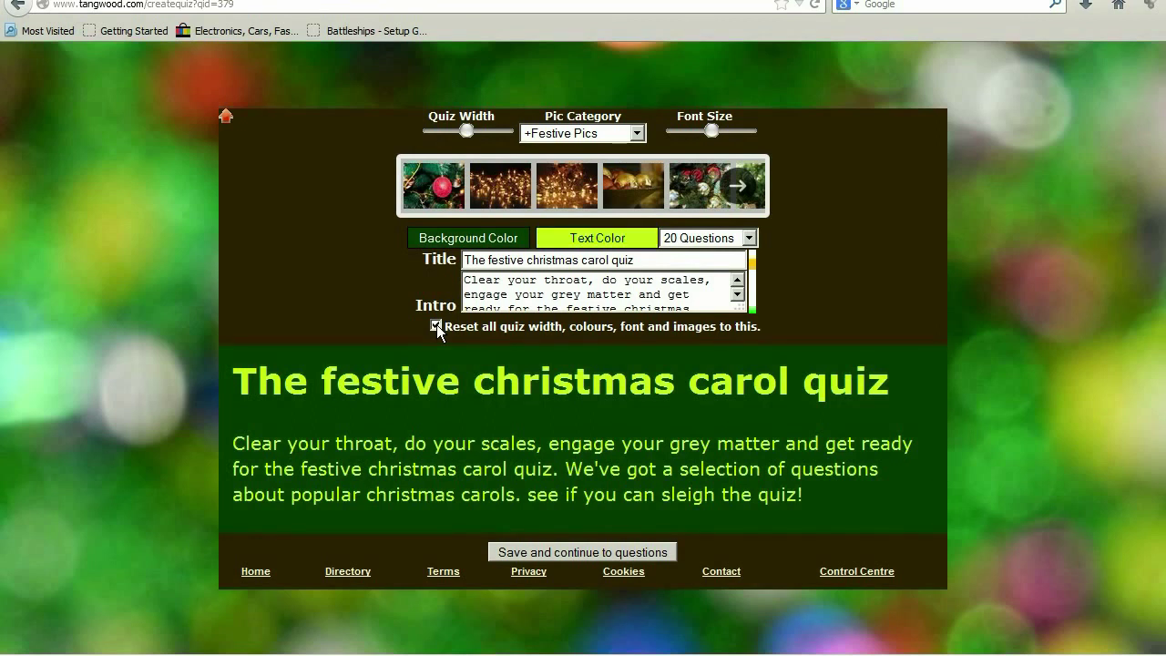
click(607, 552)
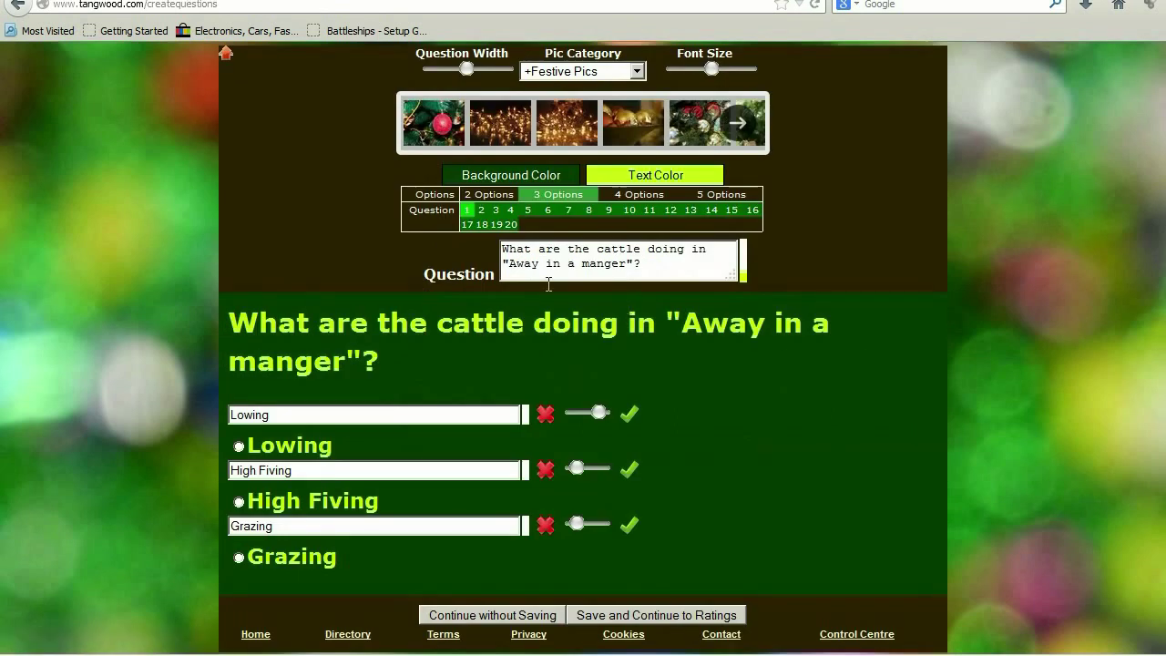
click(481, 210)
click(473, 215)
click(681, 616)
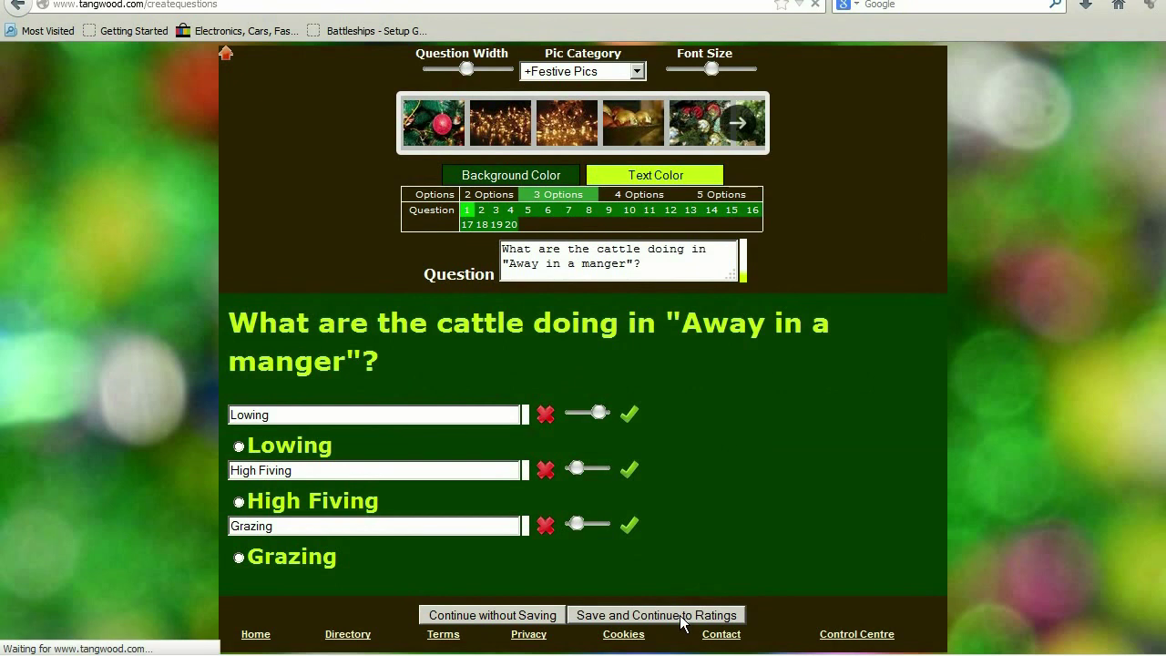
- Fill in the 100% rating, ending with "When people think of christmas they think of you.", and save the ratings to return to the Control Centre
scroll(871, 447, down, 3)
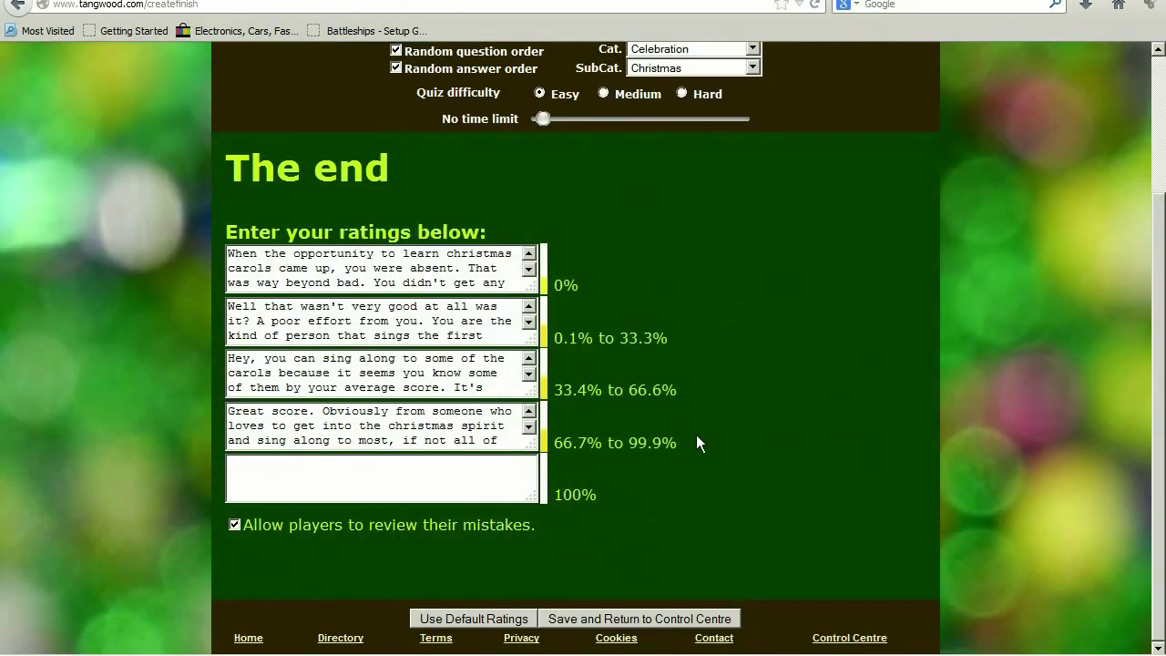
click(375, 474)
key(ctrl+v)
text(think of christmas t)
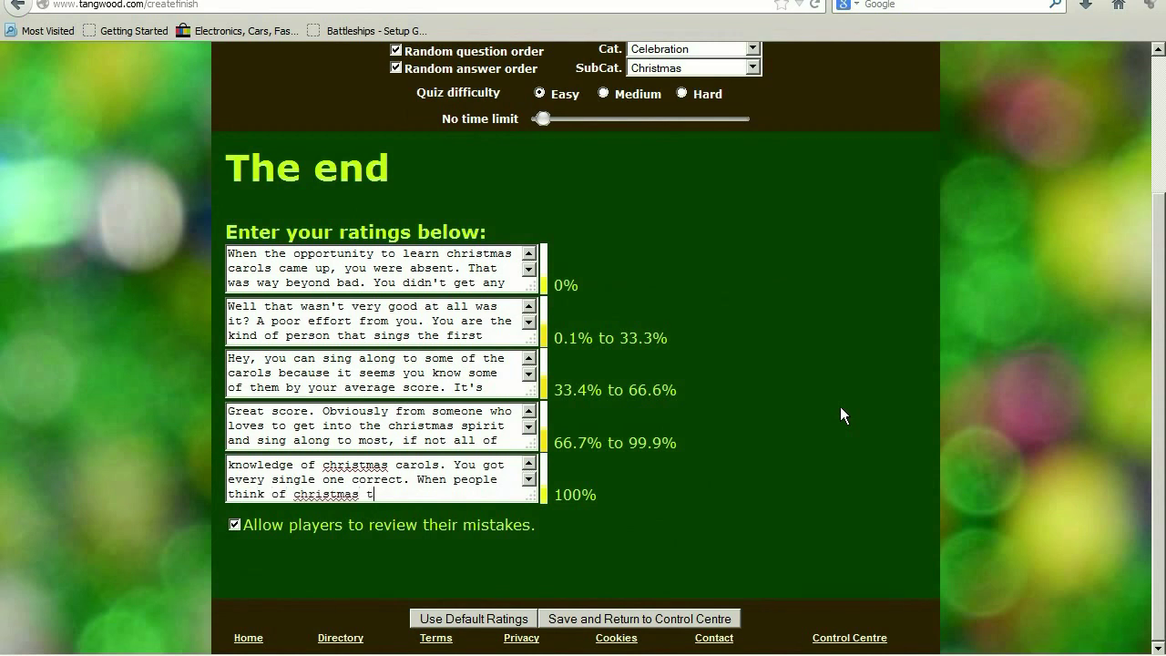
text(hey think of you.)
click(646, 619)
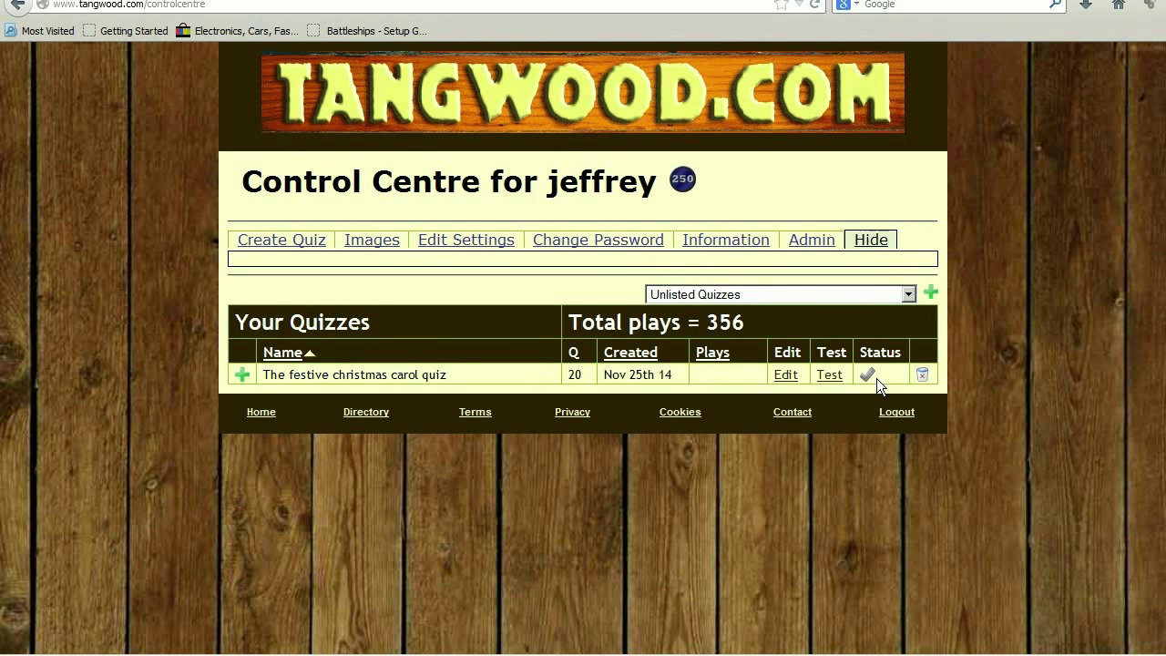
- Test the festive christmas carol quiz by answering all 20 of its questions through to the finish page
click(830, 379)
click(590, 441)
click(338, 407)
click(450, 471)
click(373, 441)
click(382, 382)
click(455, 436)
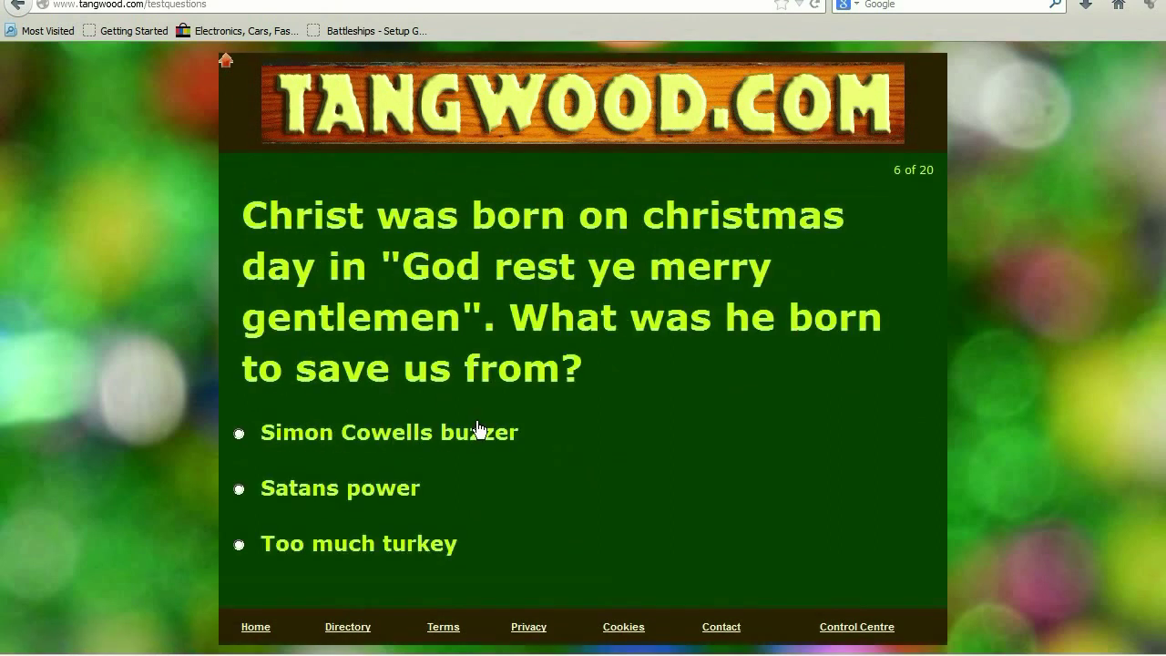
click(396, 492)
click(381, 384)
click(382, 389)
click(411, 410)
click(356, 516)
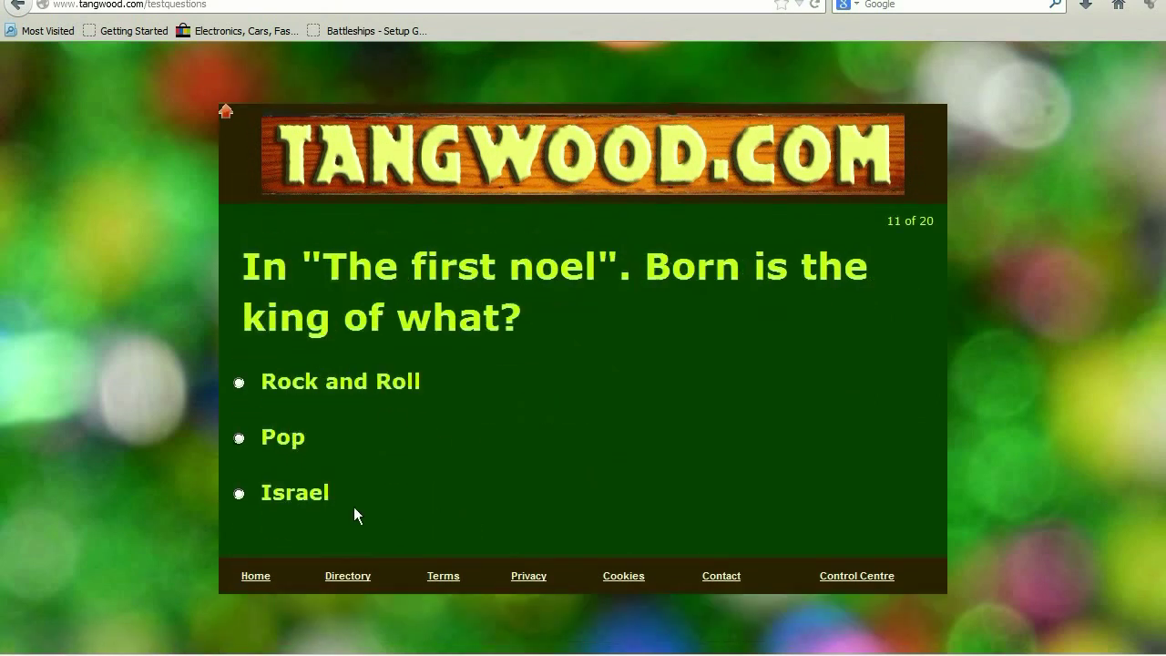
click(356, 513)
click(360, 465)
click(357, 436)
click(354, 426)
click(323, 438)
click(365, 386)
click(365, 386)
click(372, 479)
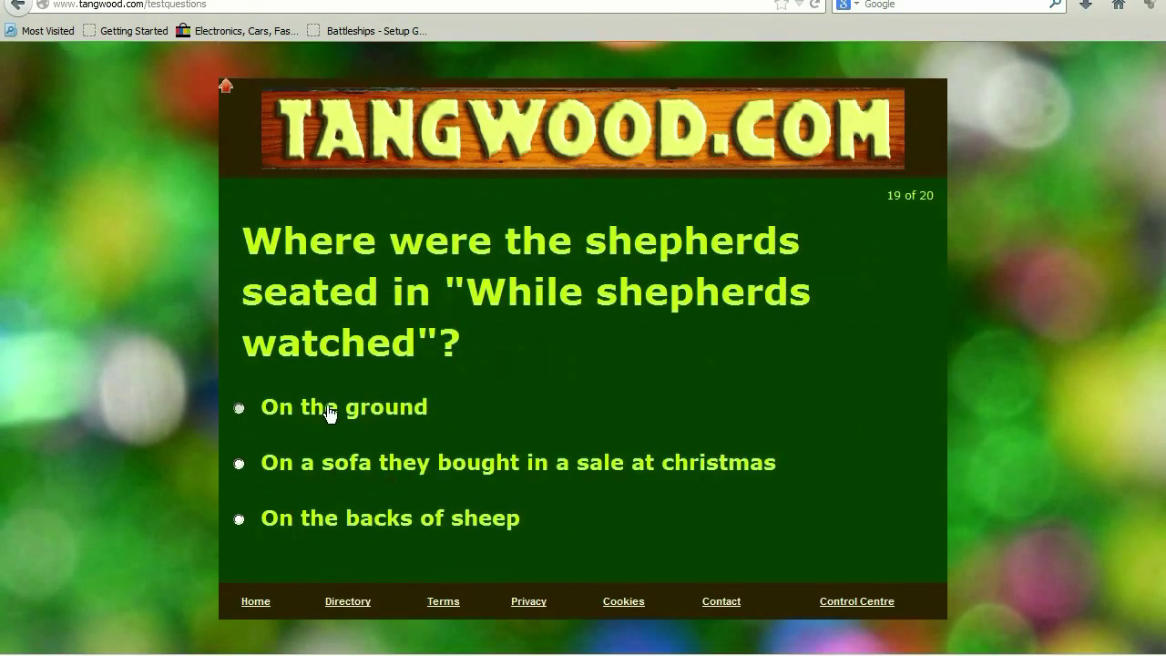
click(330, 410)
click(358, 494)
- Review the list of wrong answers from the test run down to its last entry and return to the Control Centre
click(285, 452)
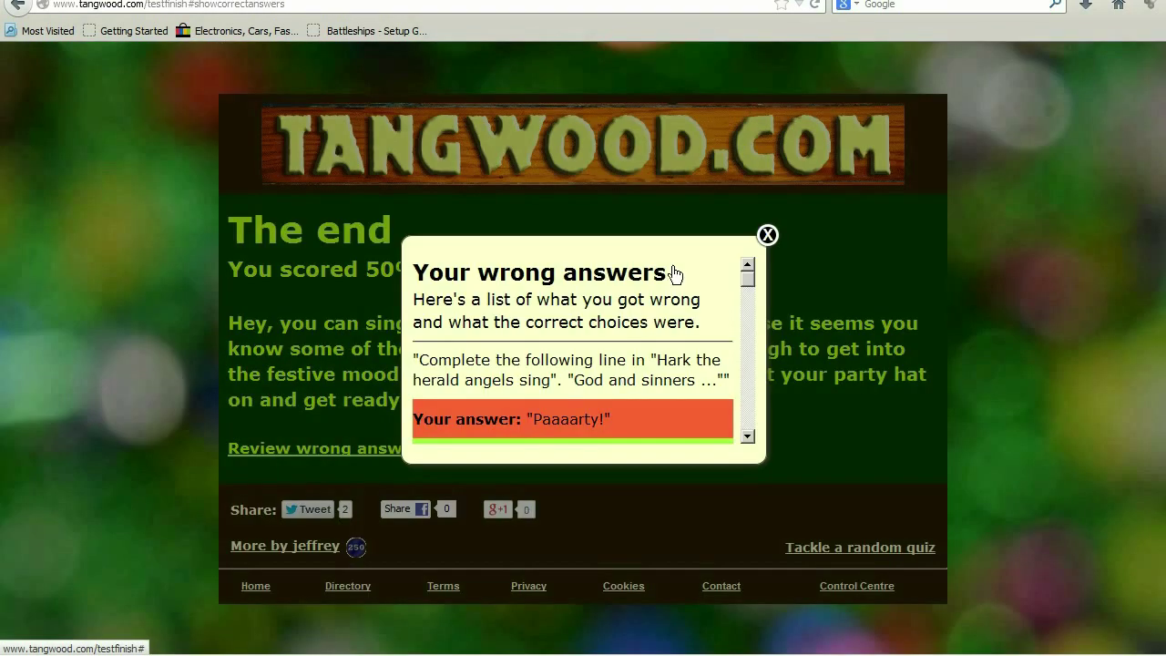
drag(748, 276, 754, 442)
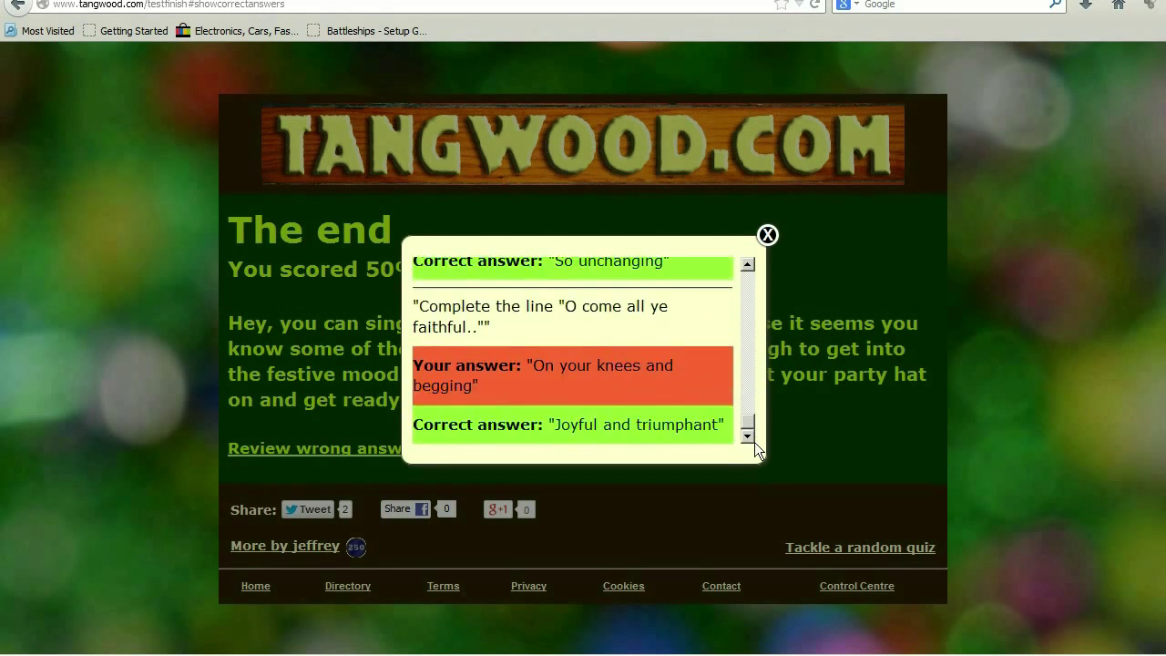
click(936, 407)
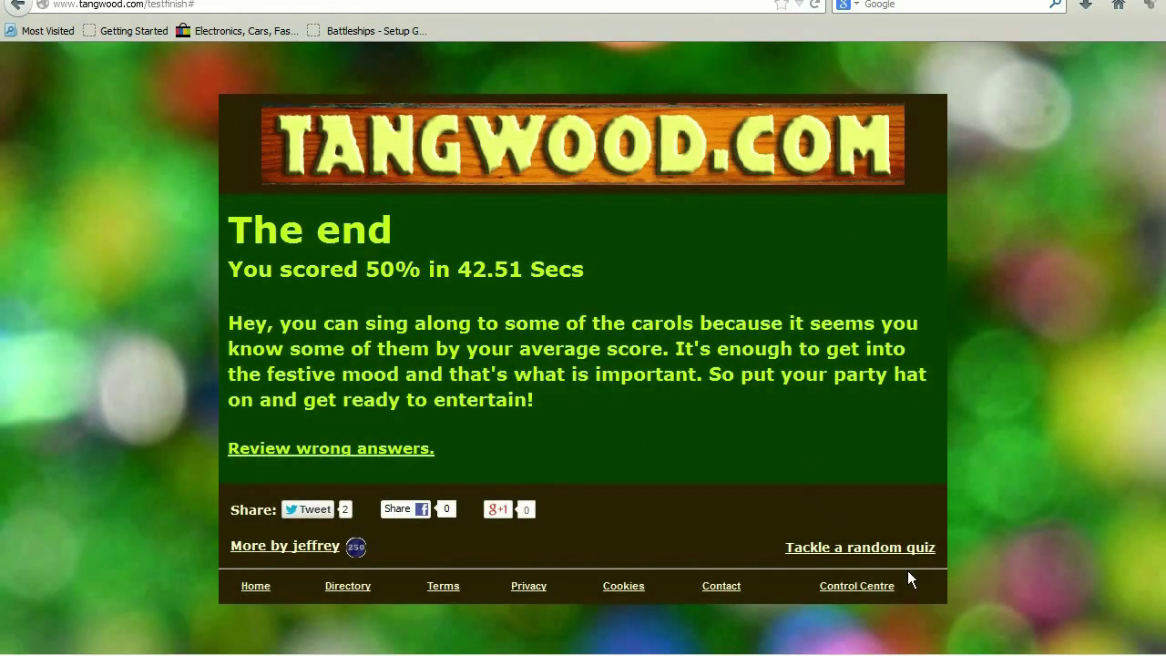
click(868, 588)
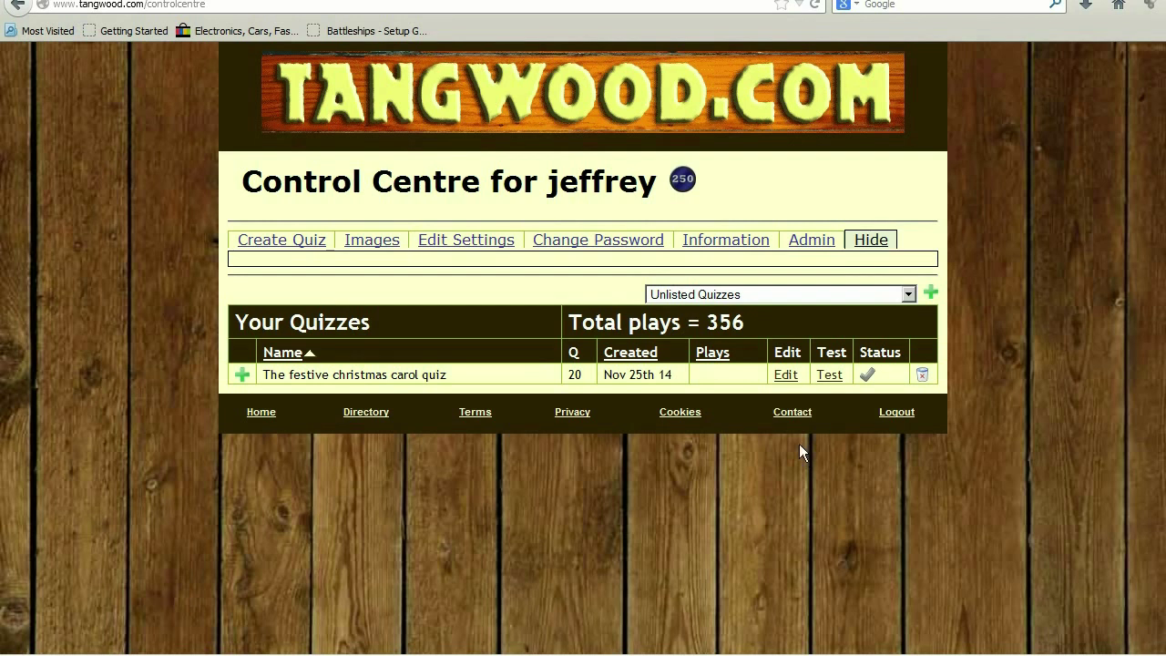
- Submit the festive christmas carol quiz for vetting and acknowledge the submission notice
click(868, 374)
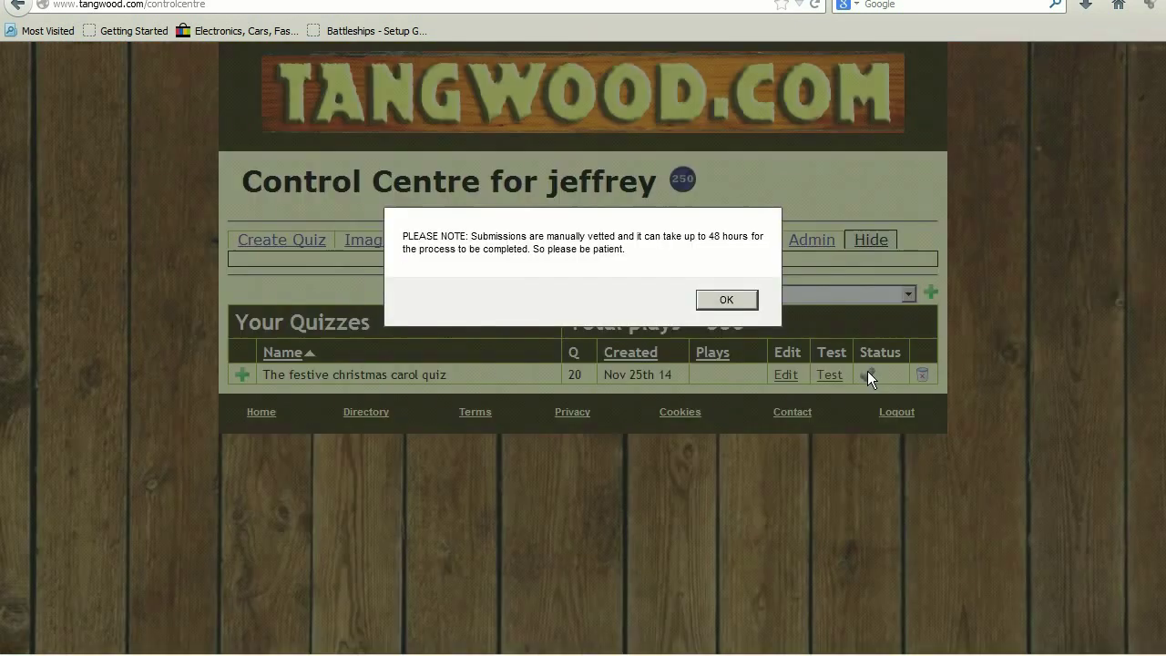
click(727, 301)
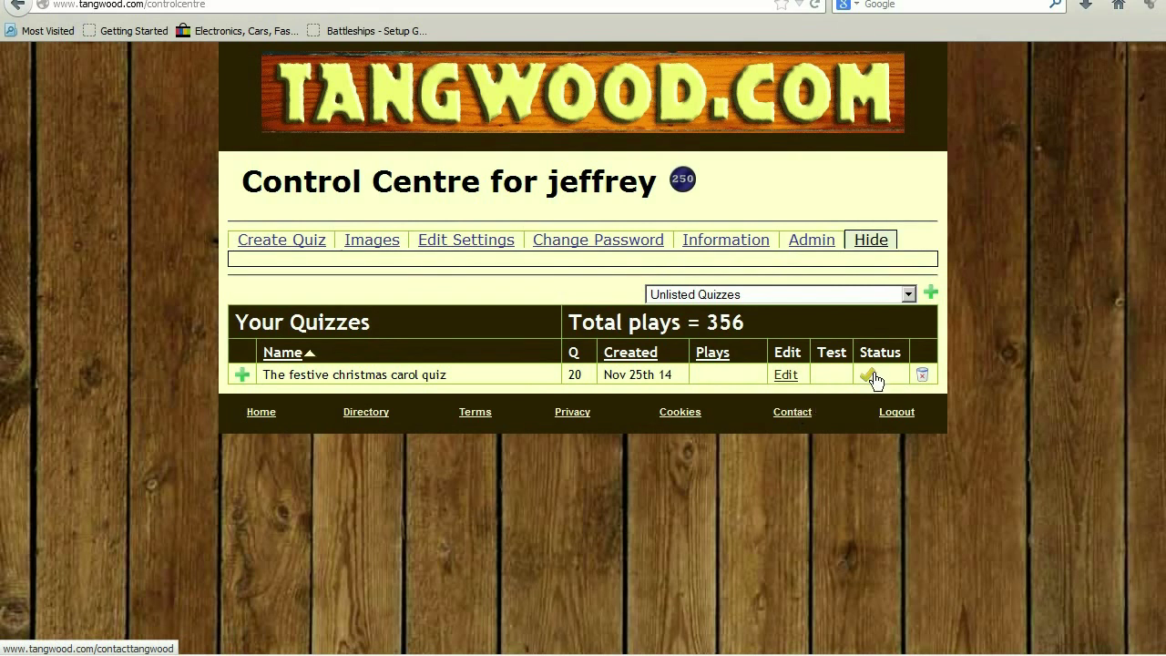
mouse_move(875, 381)
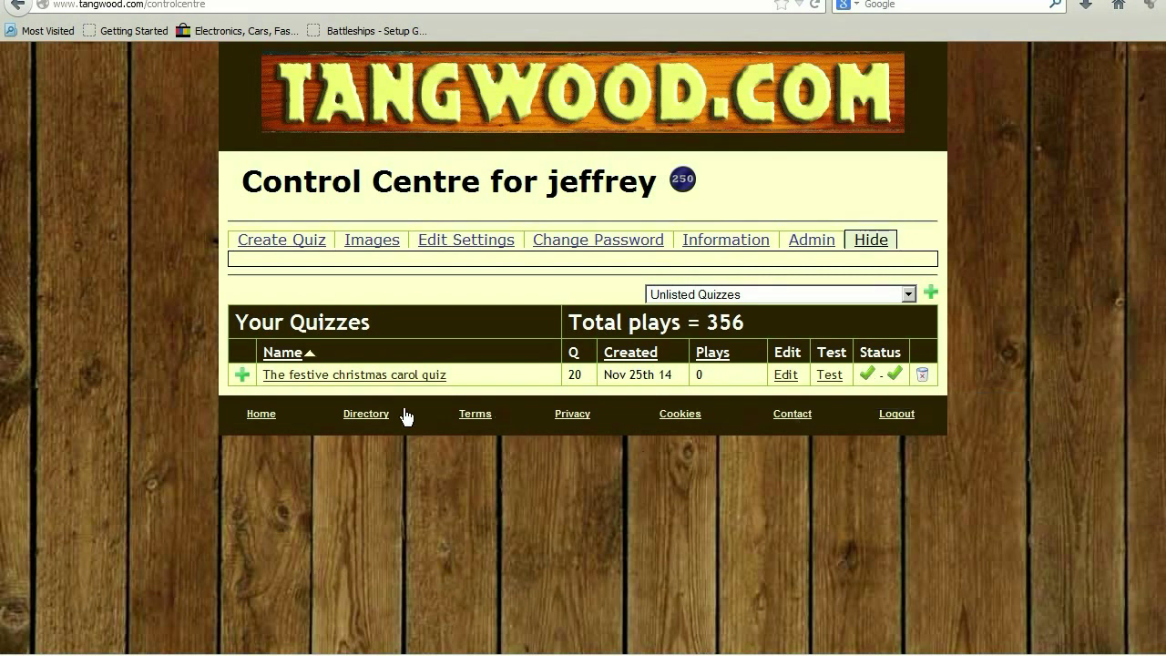
- View the live page of the festive christmas carol quiz with its Facebook sharing window, and return to the Control Centre without posting
click(347, 376)
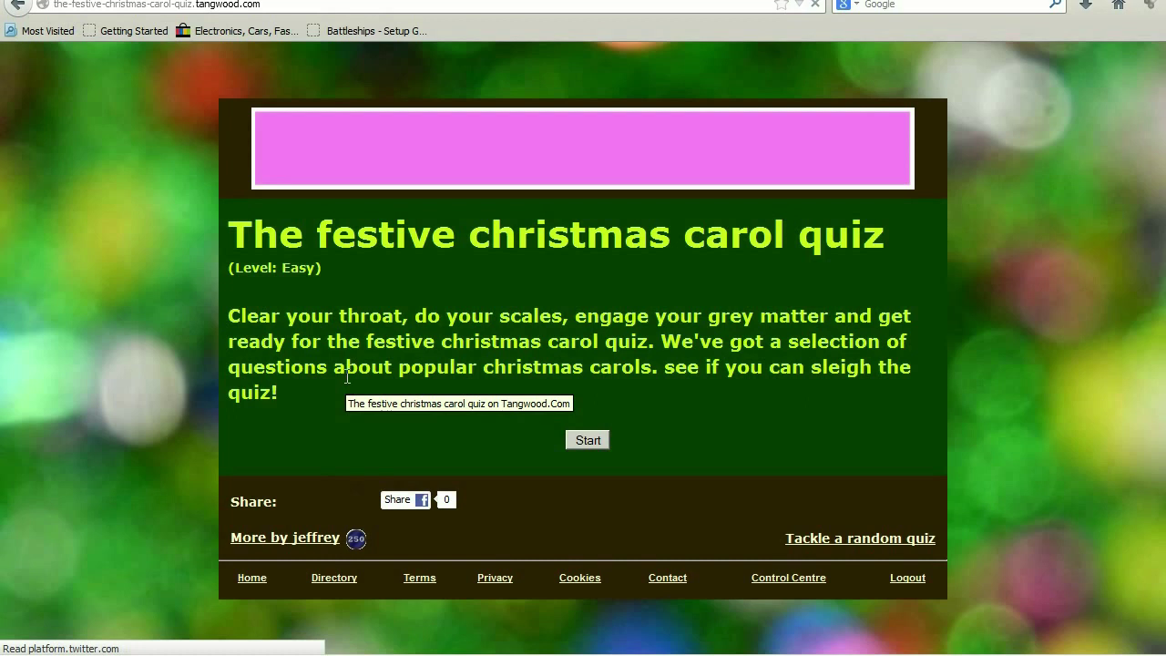
click(403, 507)
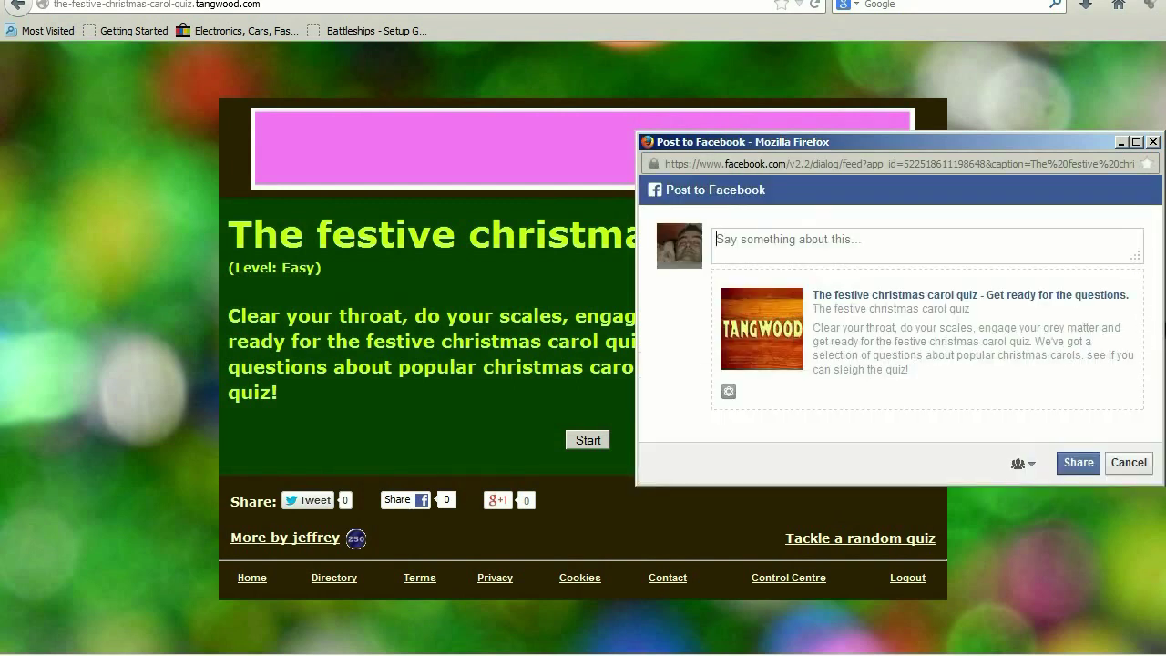
click(1152, 142)
click(801, 579)
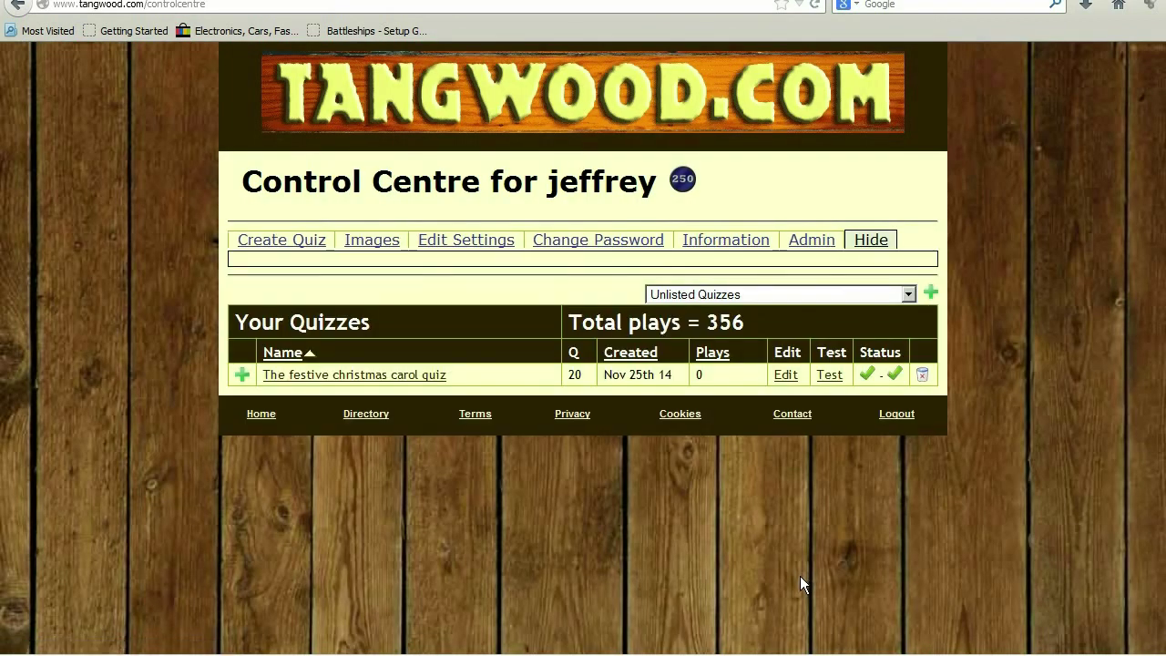
- Add the festive christmas carol quiz to the existing Festive Quizzes list instead of creating a new list
click(930, 293)
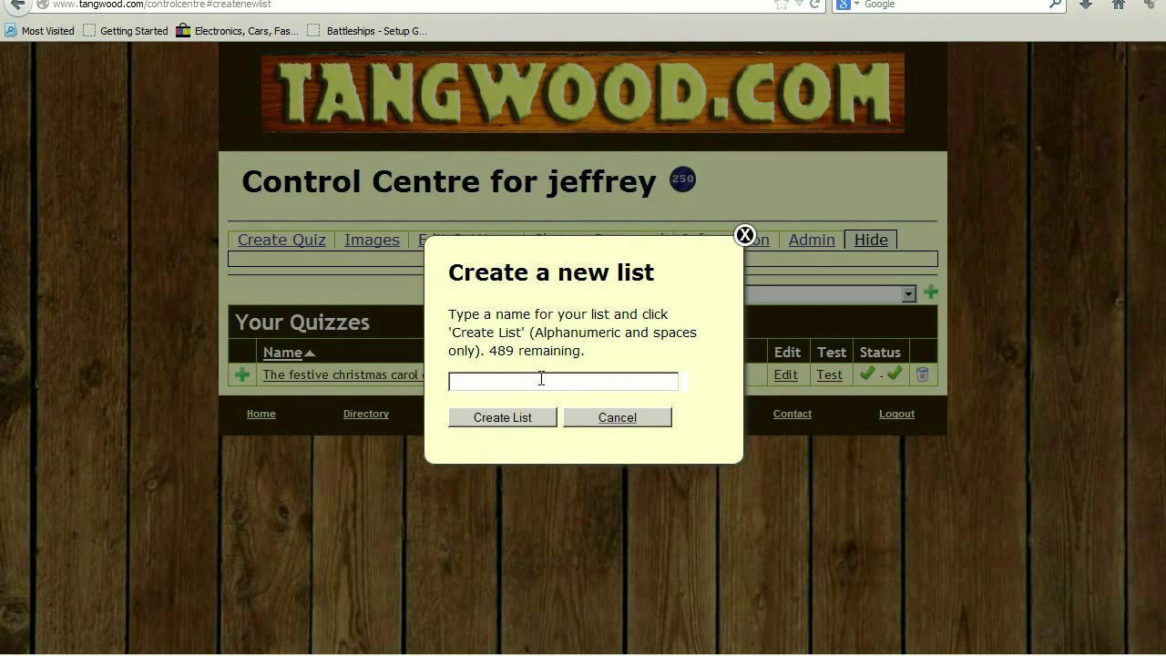
click(617, 421)
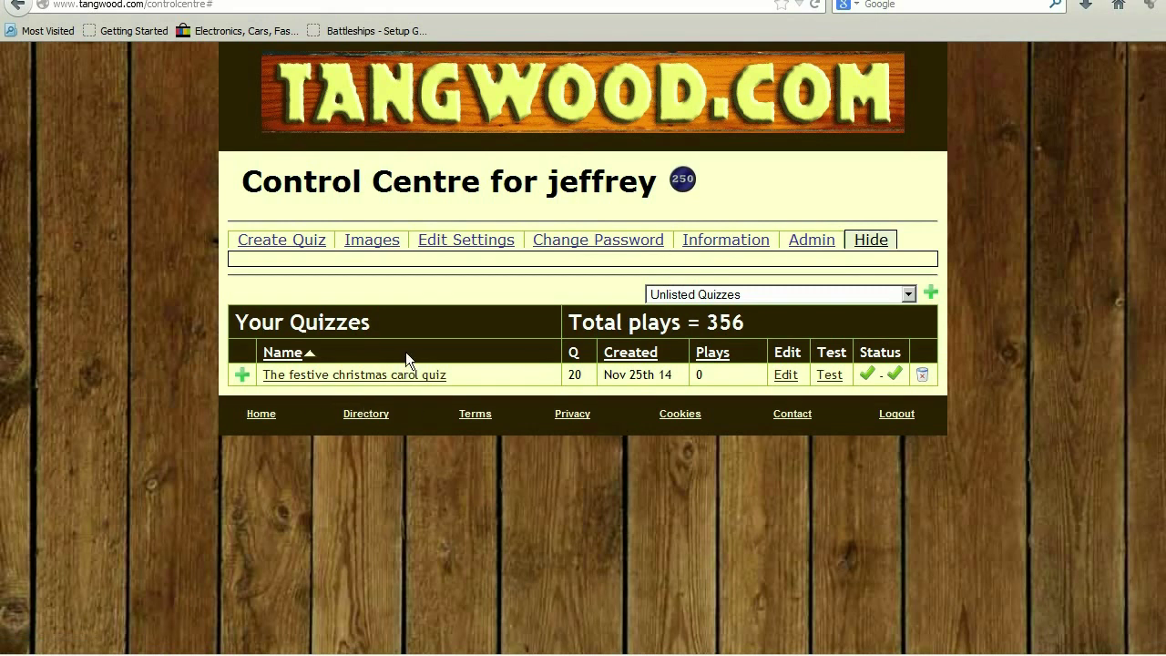
click(244, 375)
click(549, 371)
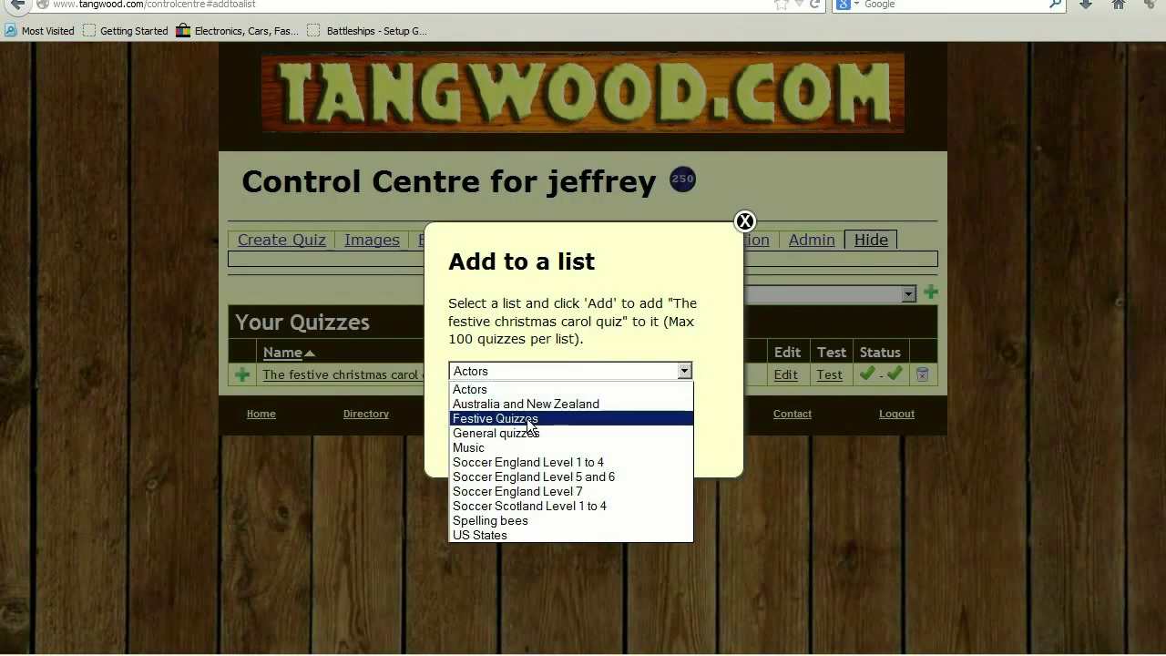
click(528, 425)
click(521, 405)
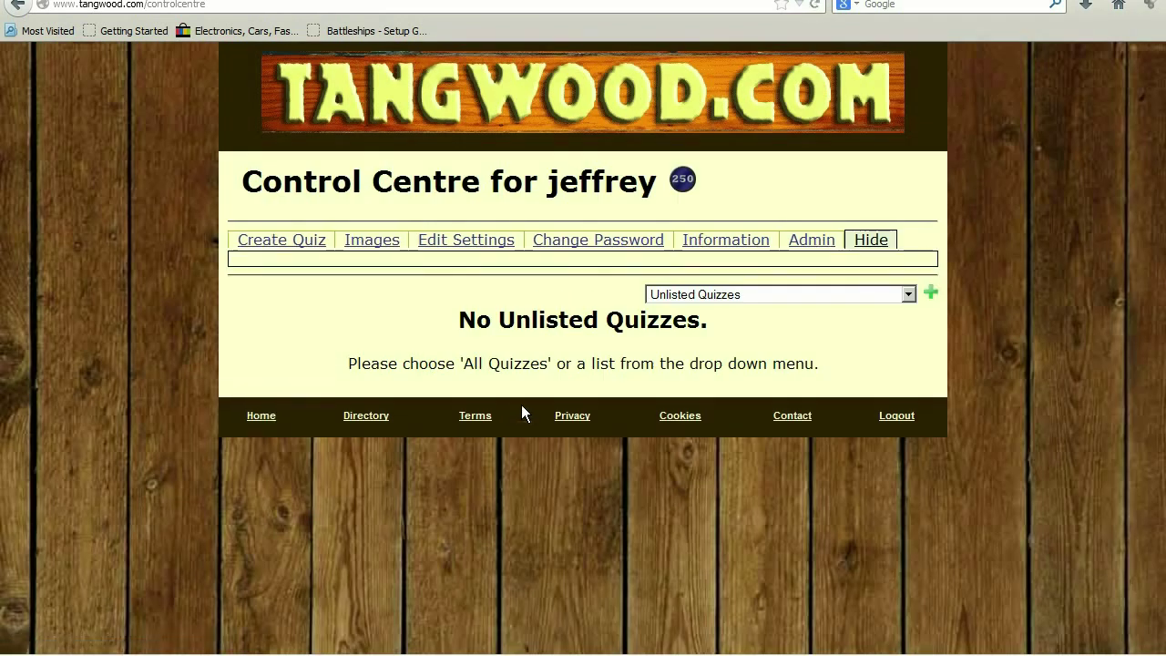
- Check the quizzes in the Festive Quizzes list and in All Quizzes, and switch back to Unlisted Quizzes
click(760, 295)
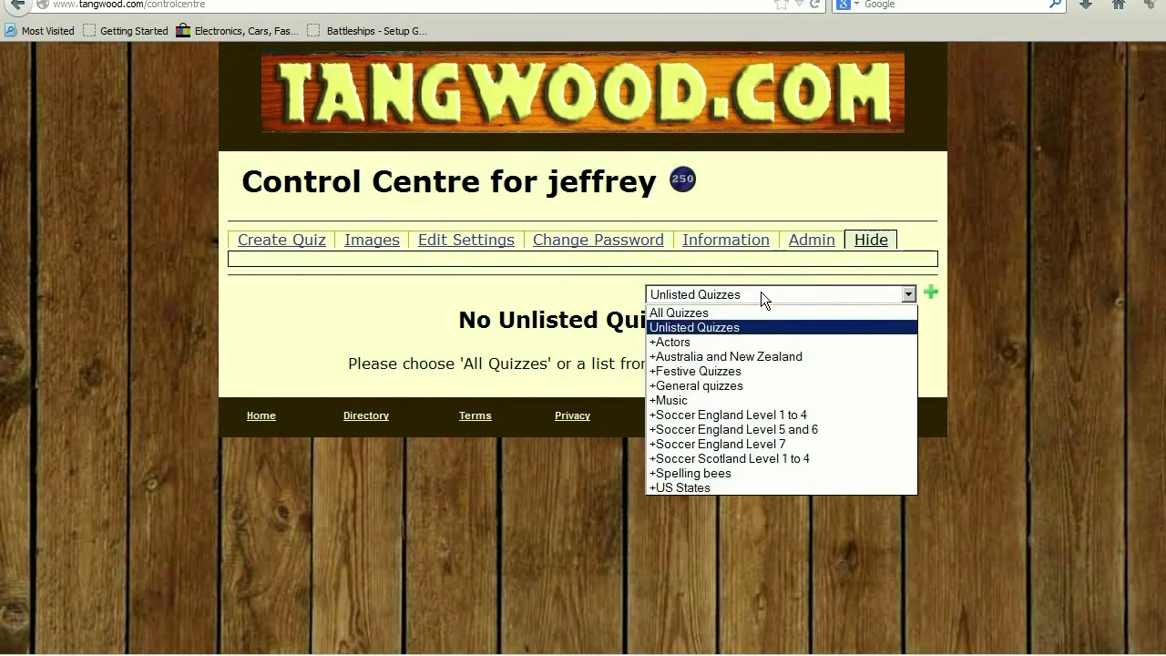
click(731, 373)
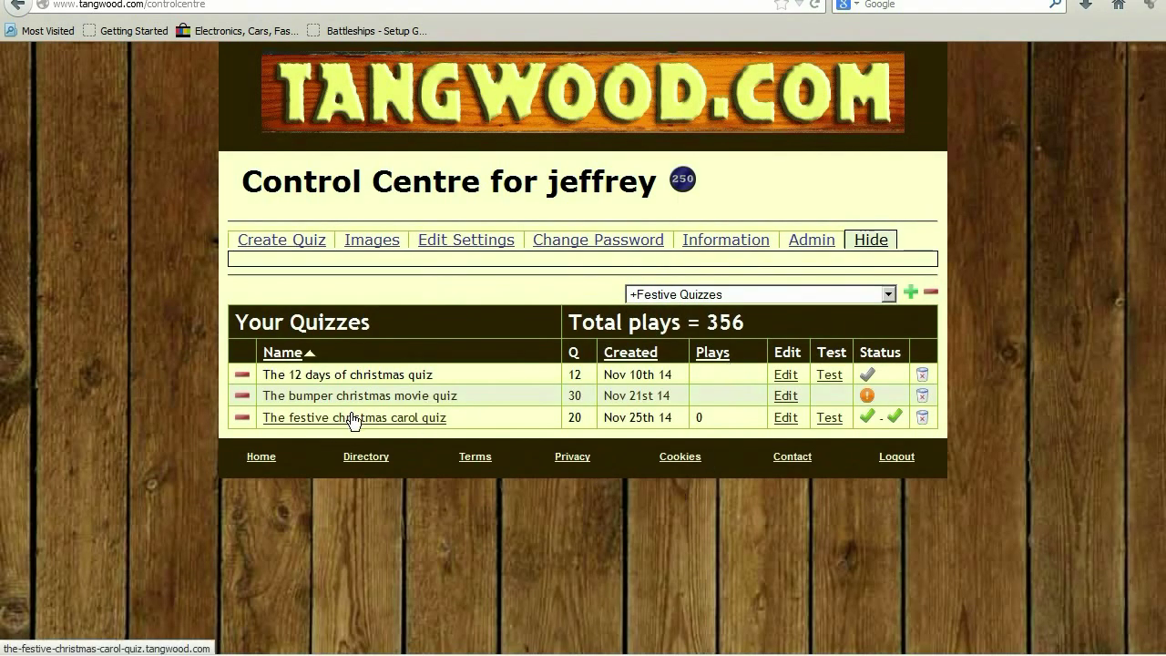
click(638, 294)
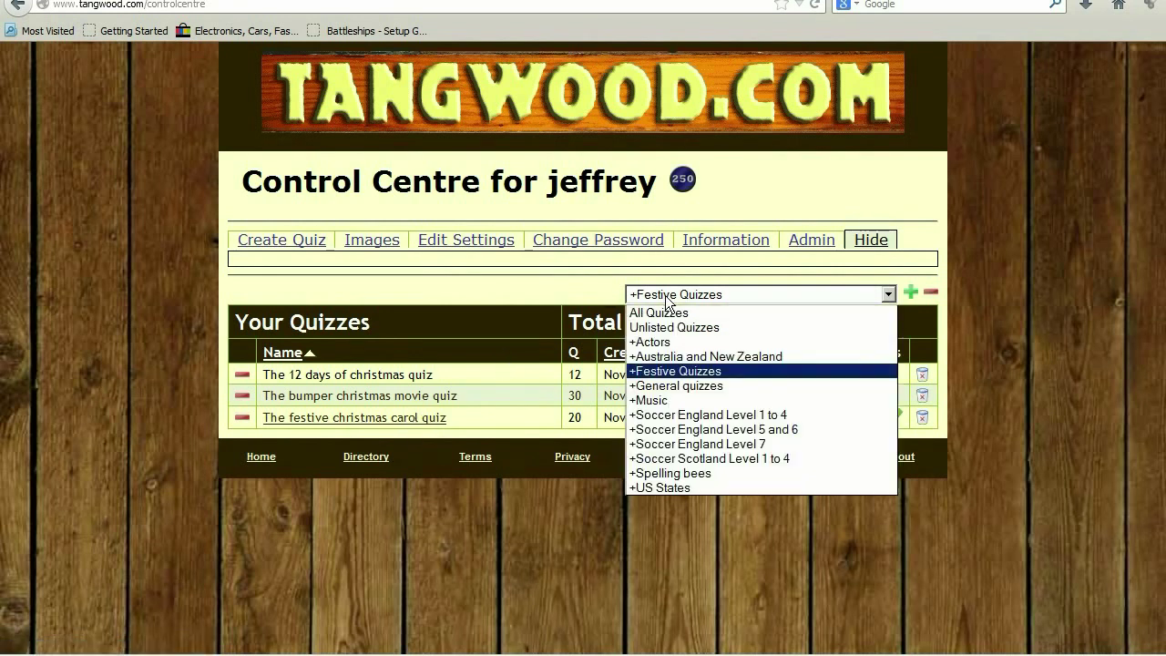
click(667, 308)
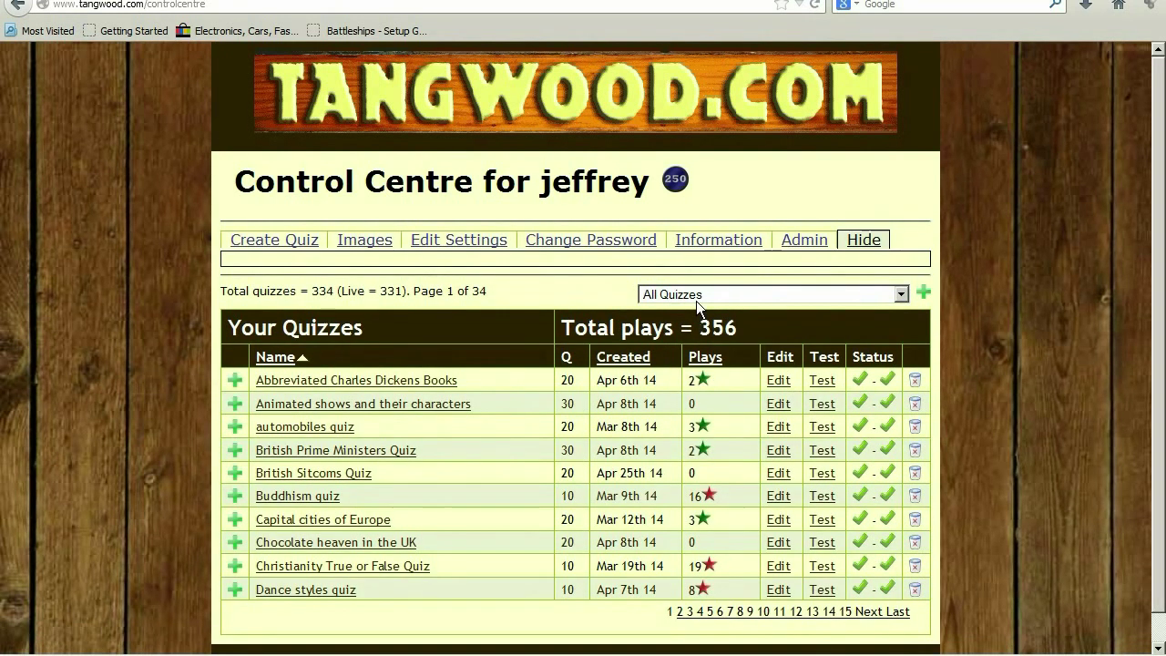
click(779, 294)
click(717, 327)
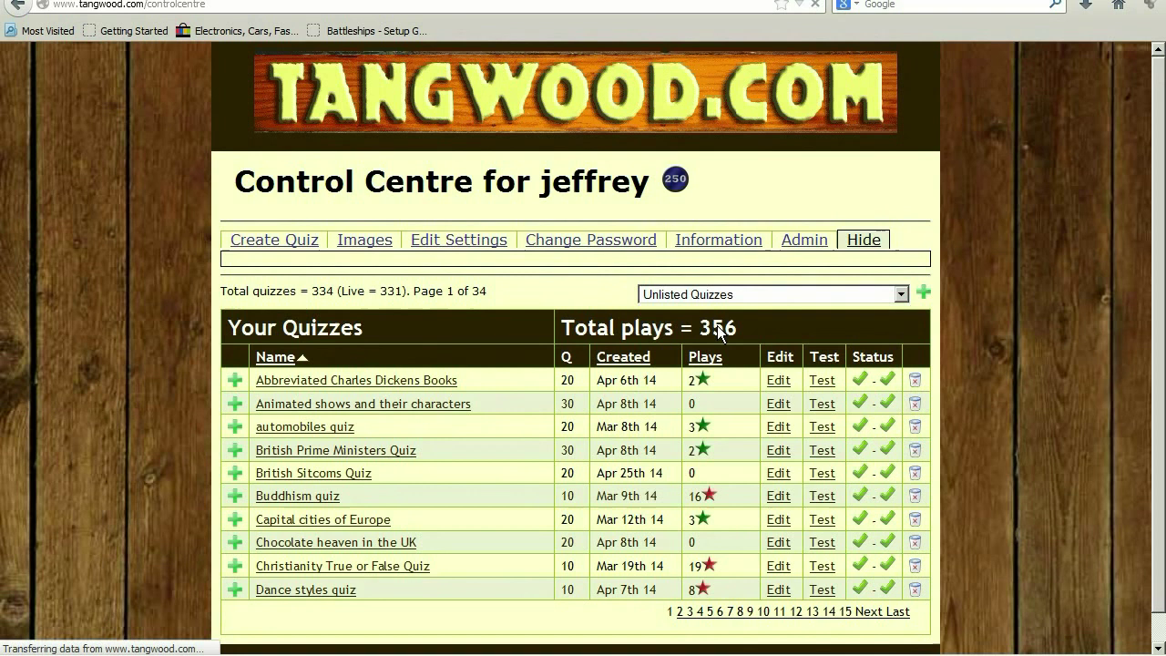
- Look through the custom image management, previewing the gold baubles picture in the Festive Pics category and examining the image upload form
click(364, 243)
scroll(433, 288, down, 4)
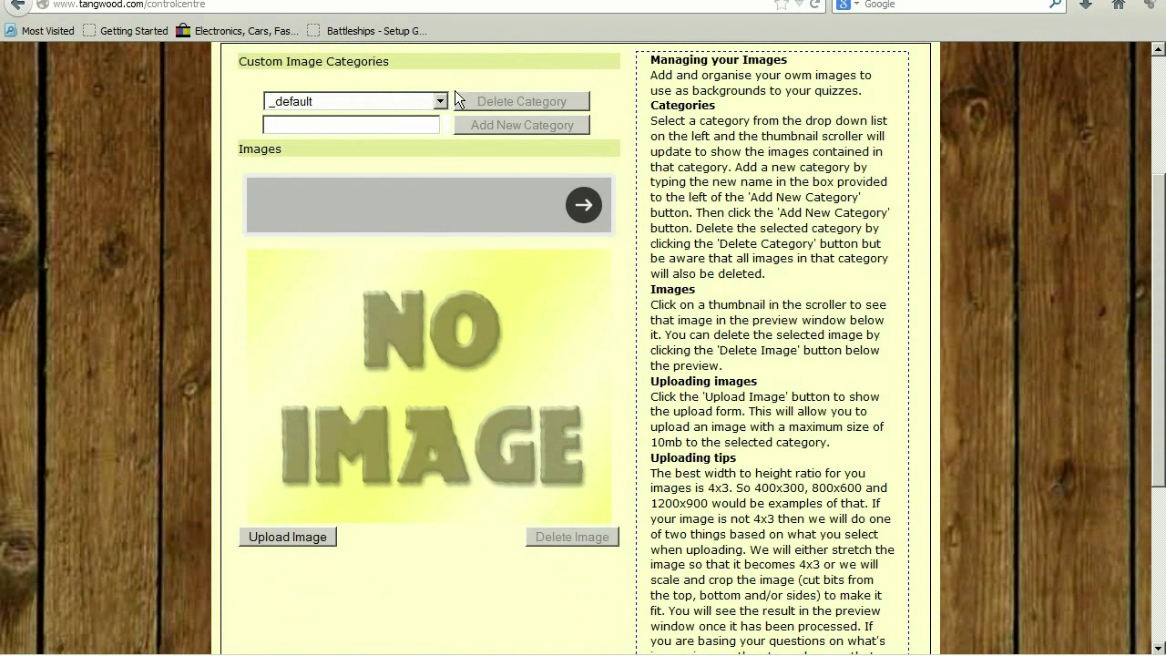
click(441, 101)
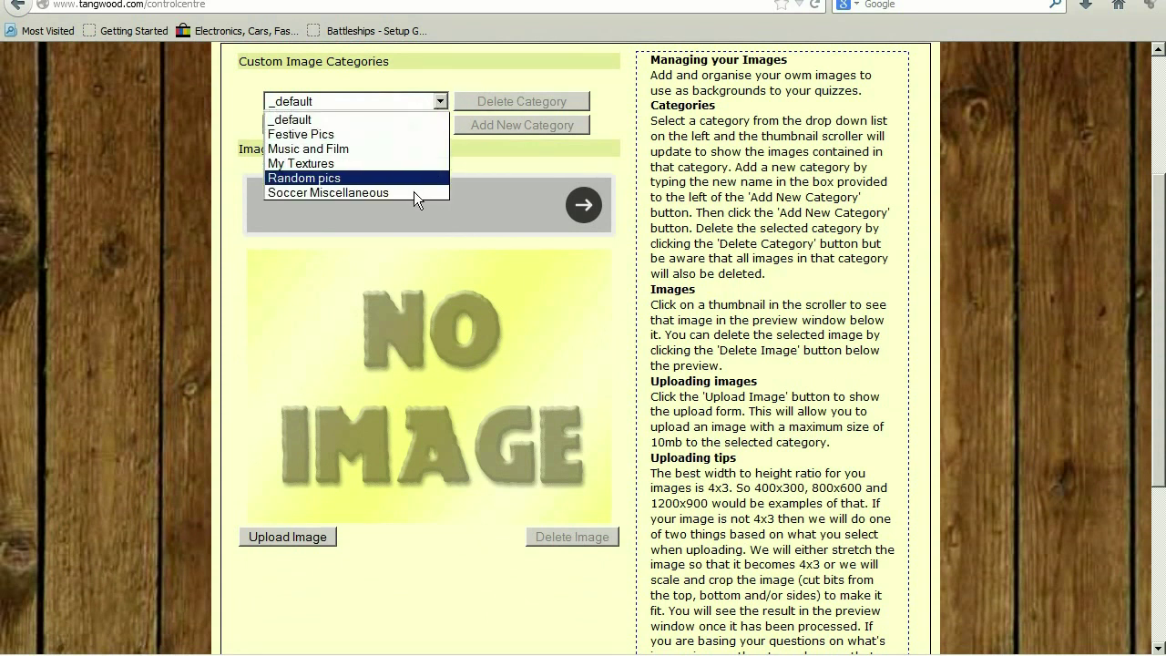
click(341, 133)
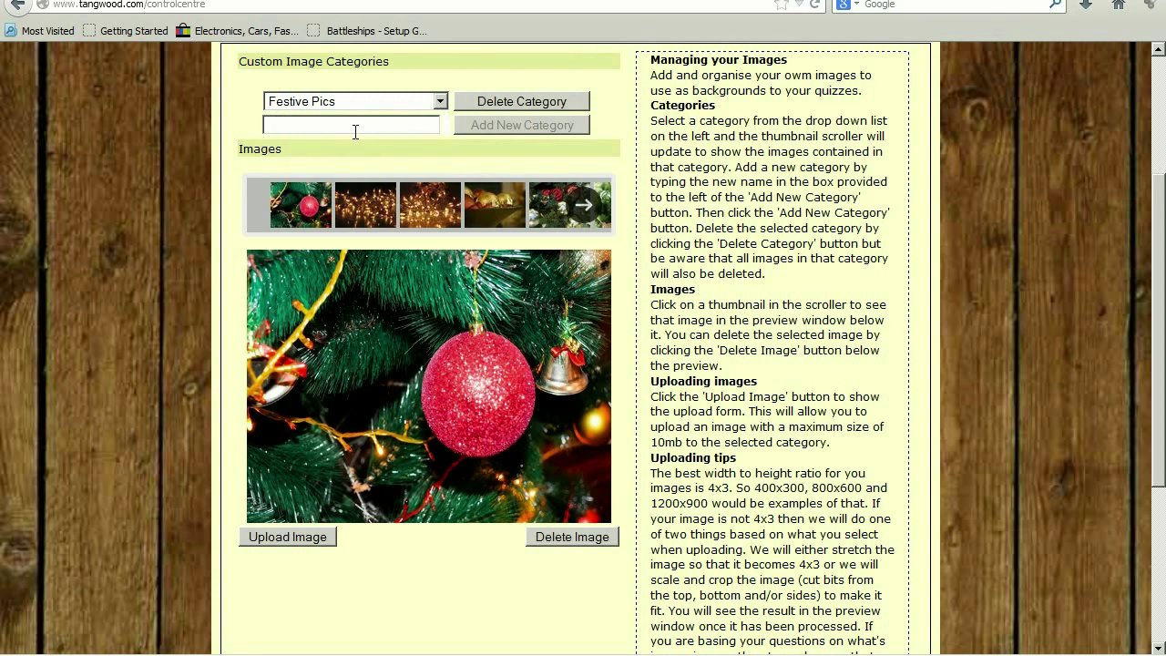
click(505, 202)
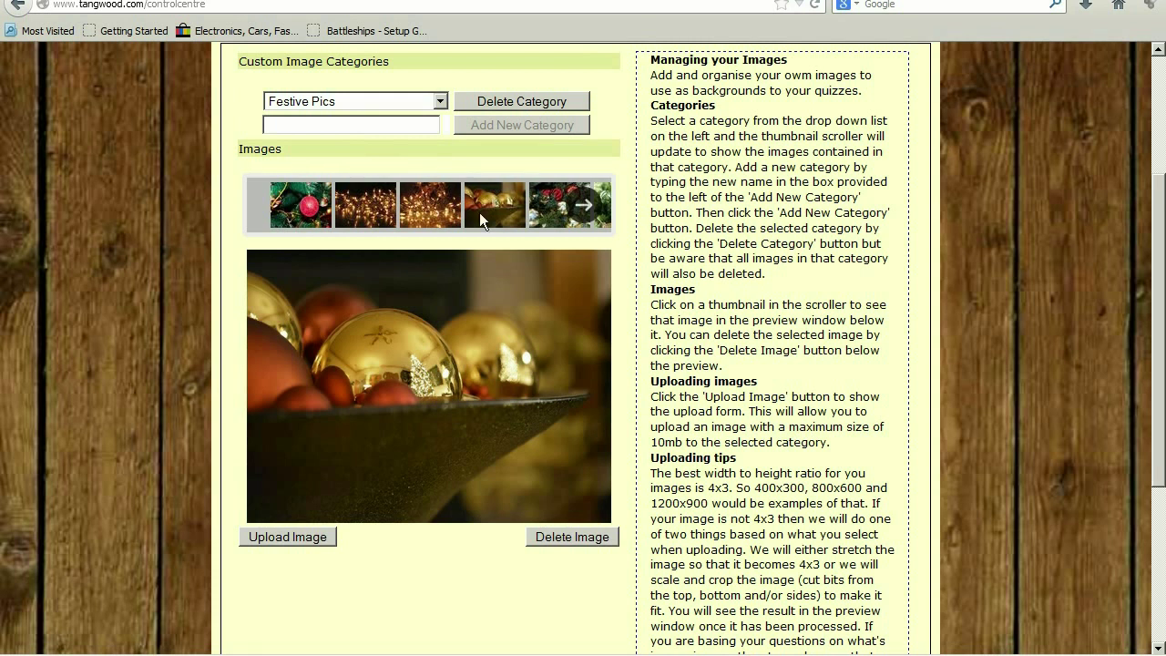
scroll(328, 369, down, 2)
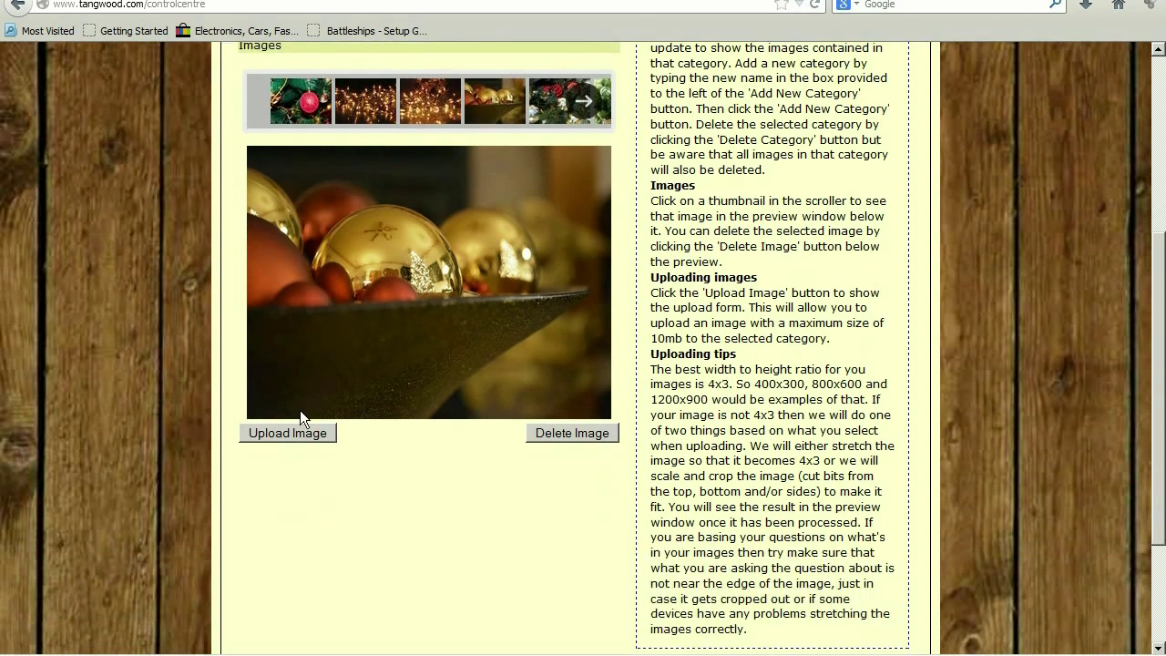
click(298, 432)
scroll(460, 464, down, 2)
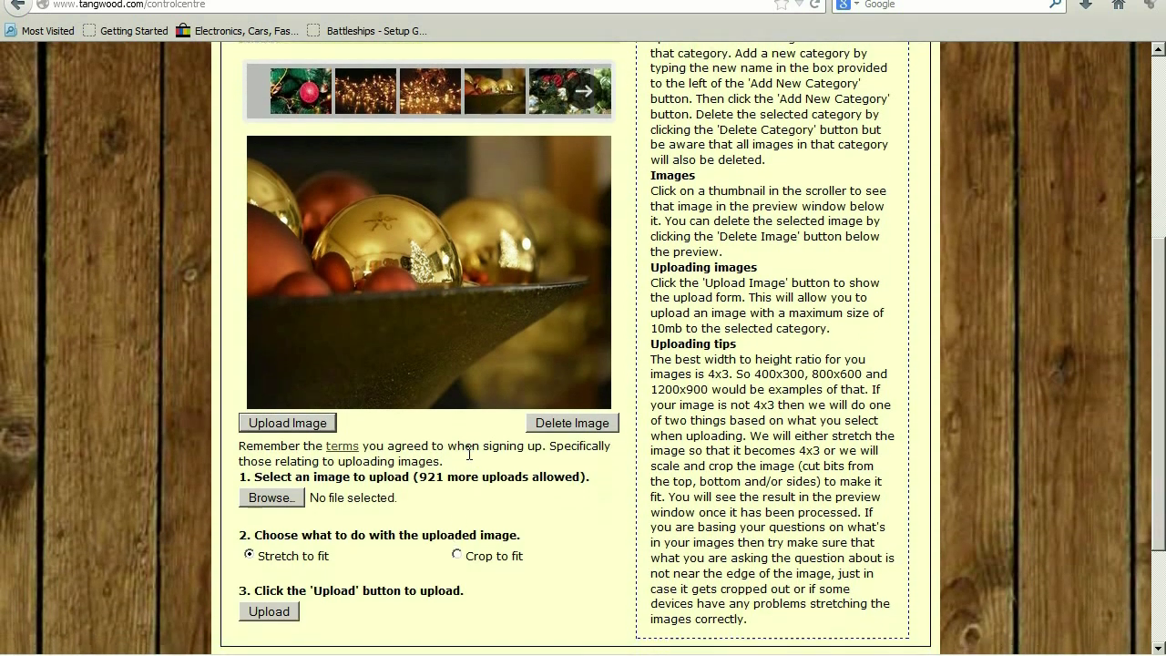
scroll(470, 406, up, 8)
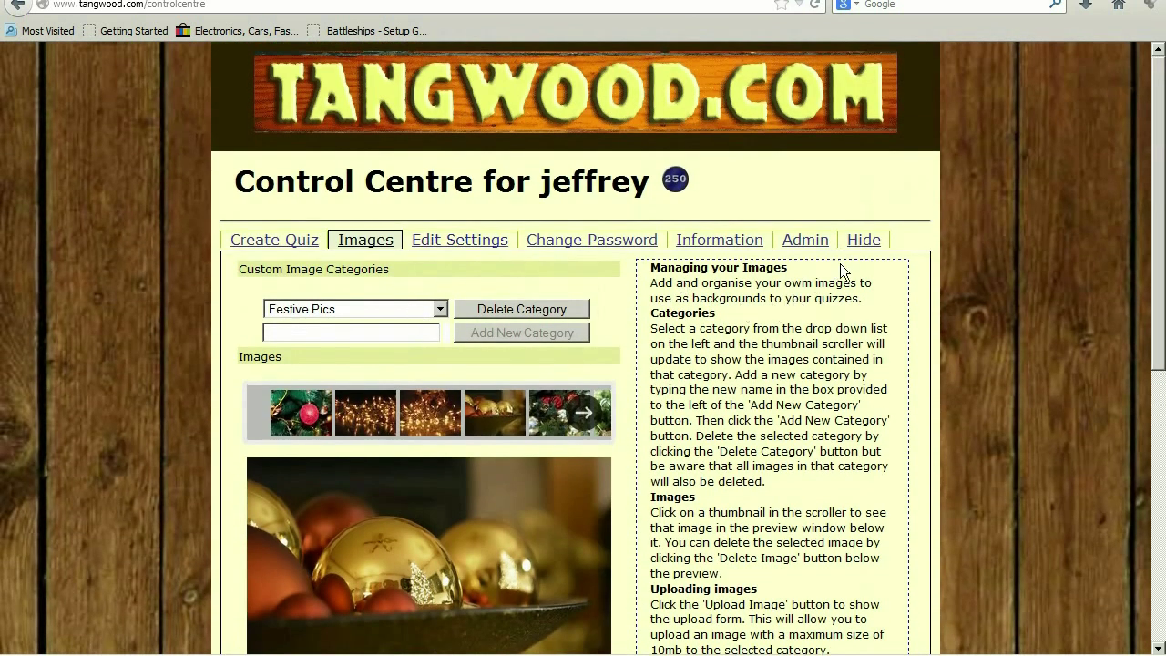
click(874, 234)
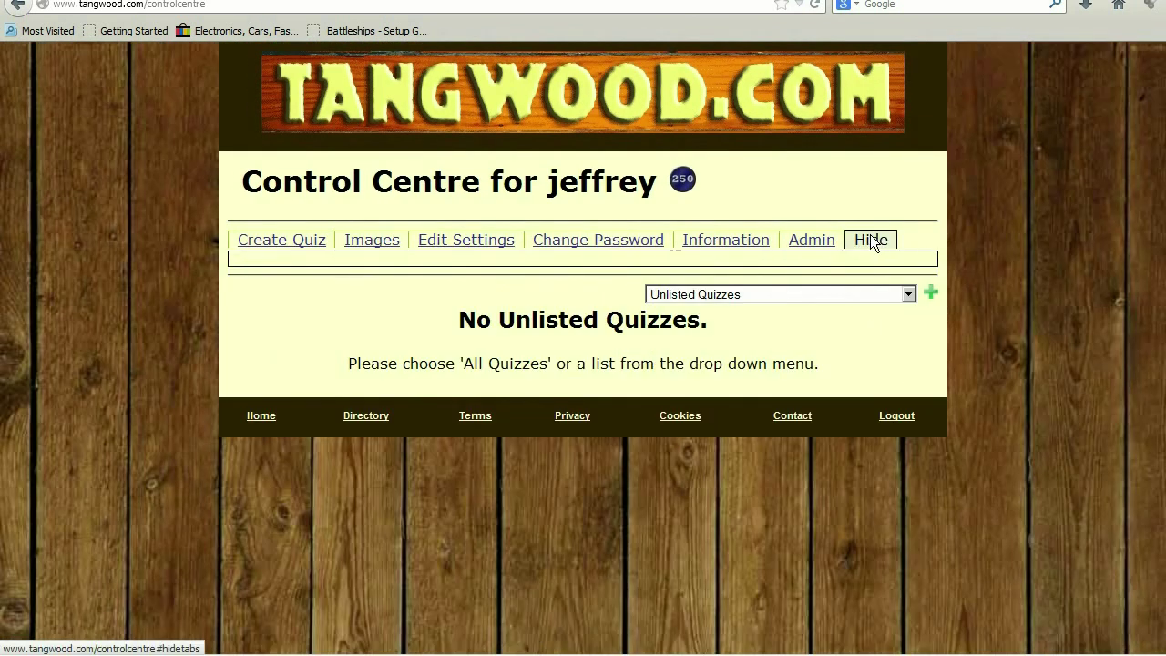
- Display the Festive Quizzes list and open the information about achievement icons
click(763, 294)
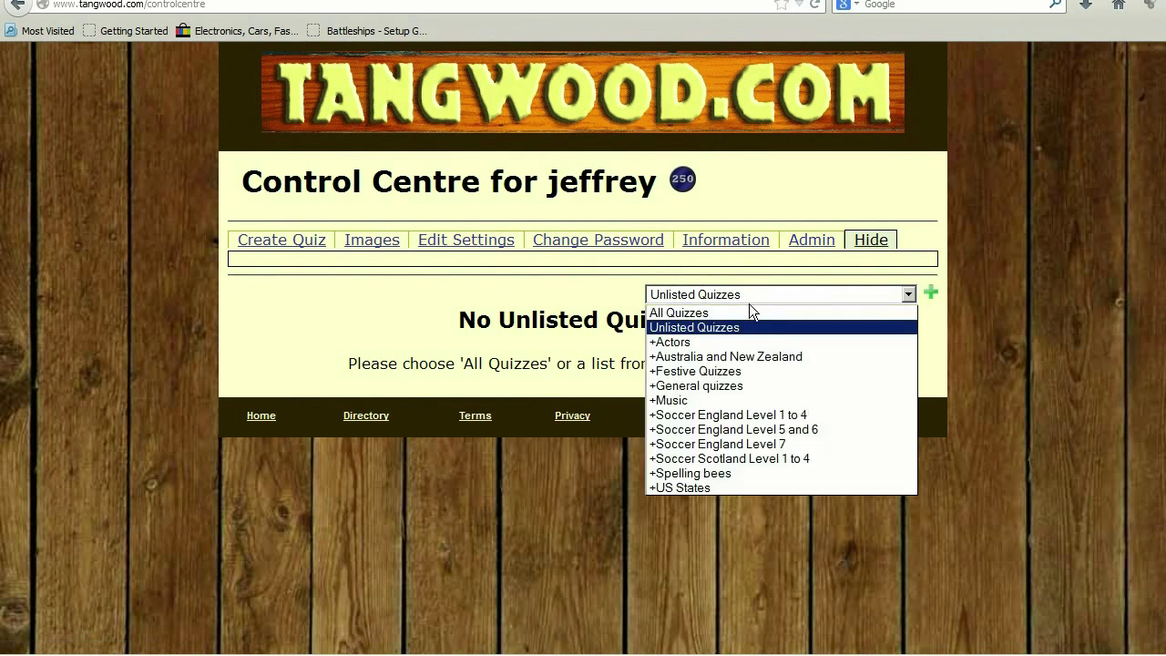
click(731, 371)
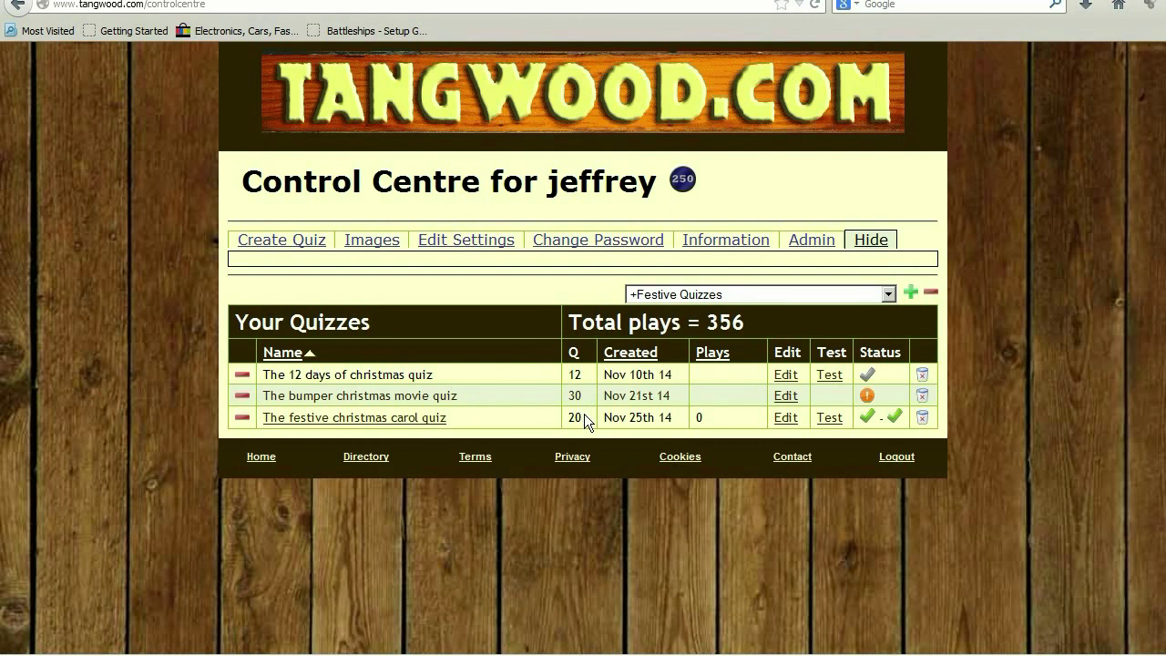
click(704, 244)
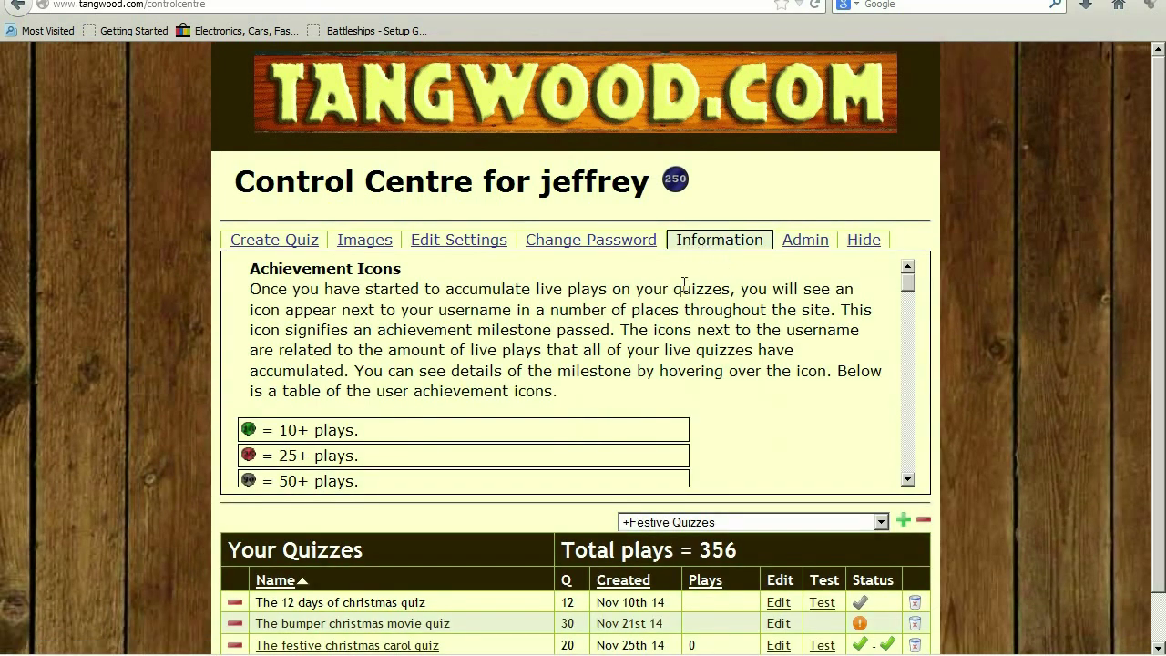